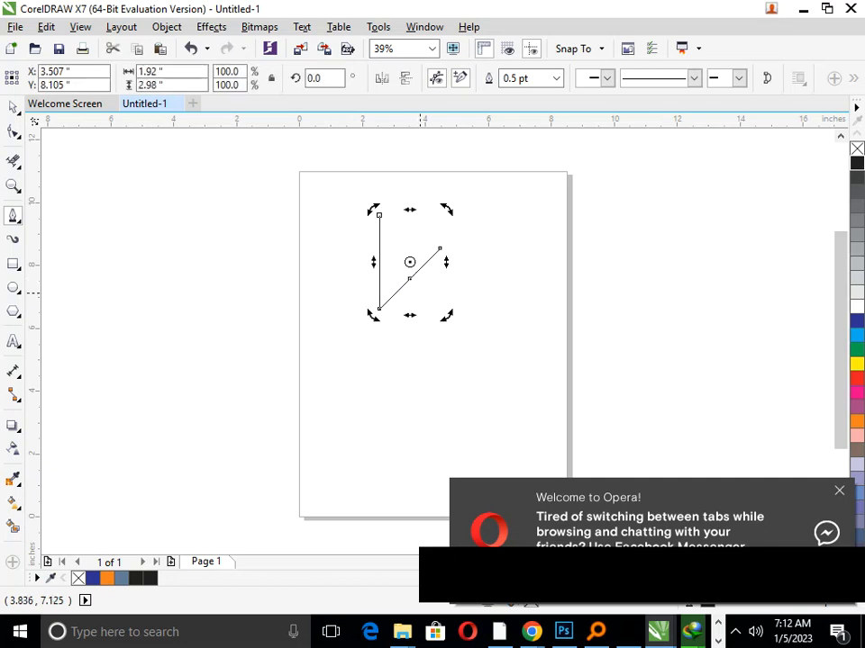
# Undo the last pen node and draw a separate slanted leg below the K's diagonal arm, about 0.8 in wide and 1.3 in high
pyautogui.hotkey('ctrl', 'z')
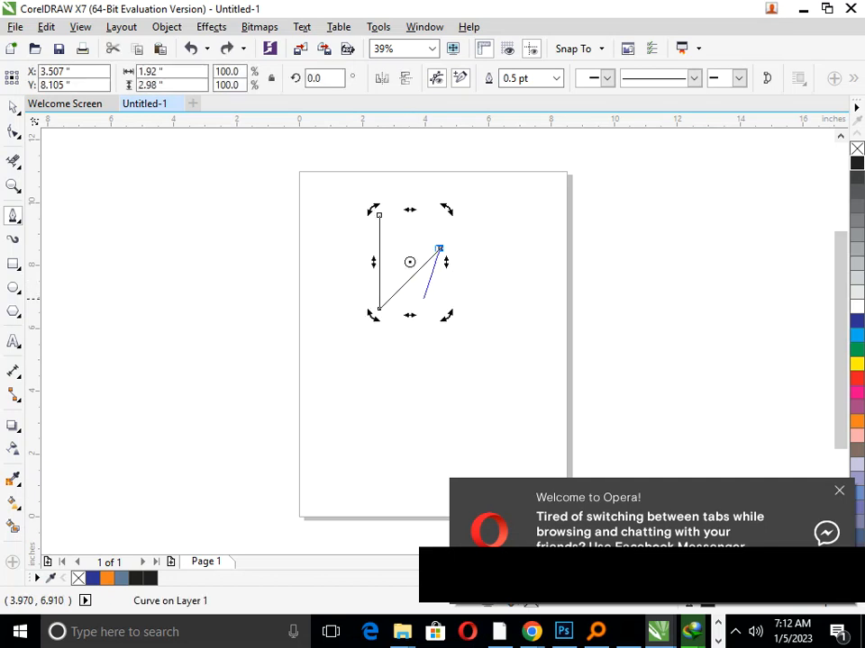
pyautogui.click(417, 285)
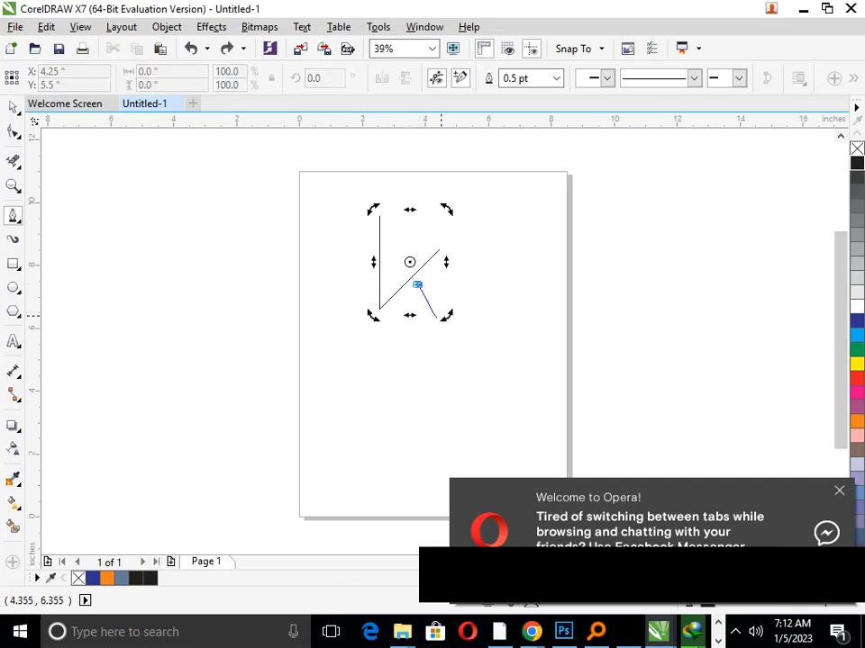
pyautogui.click(441, 326)
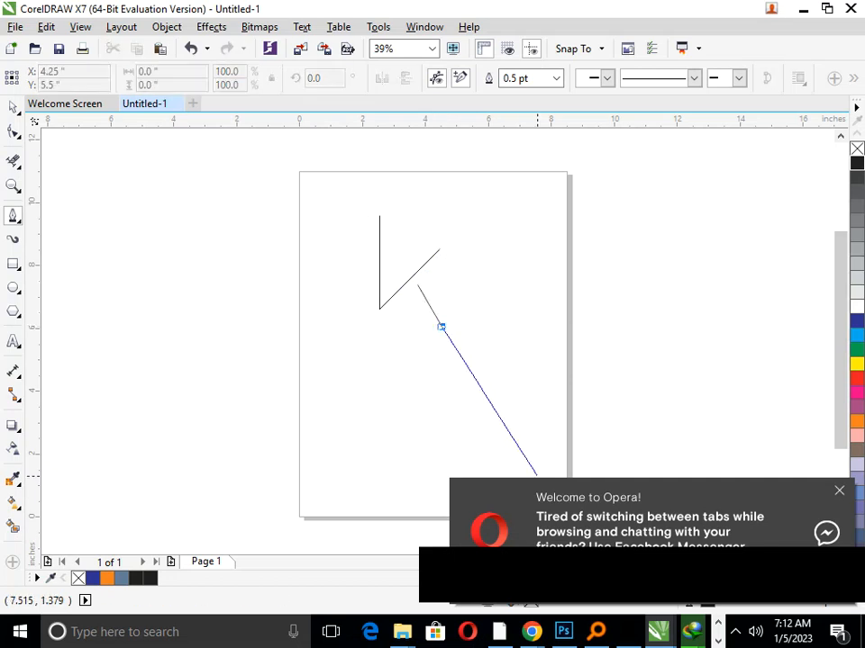
pyautogui.press('Escape')
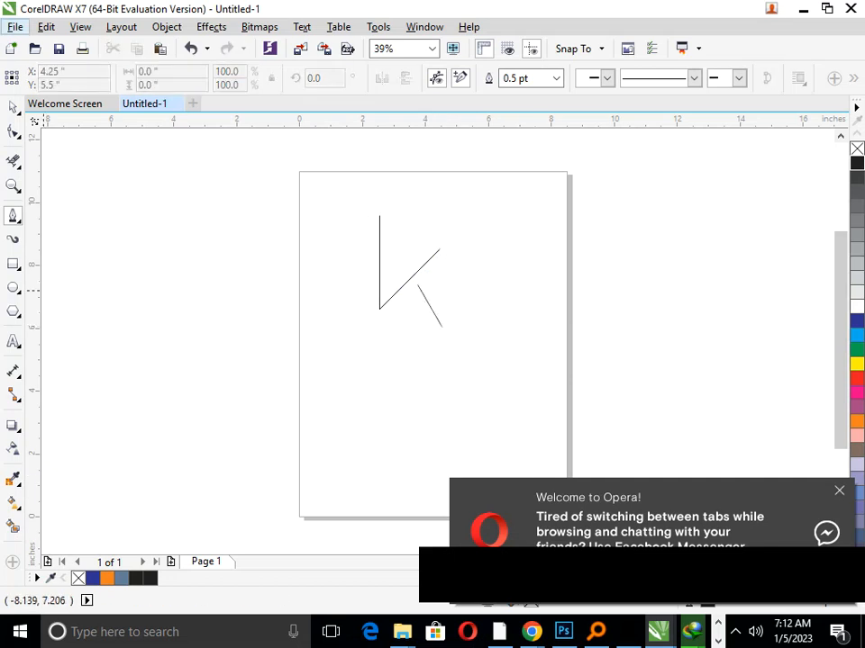
# Move the slanted leg so its upper end touches the K's diagonal arm
pyautogui.click(13, 107)
pyautogui.scroll(2, 475, 261)
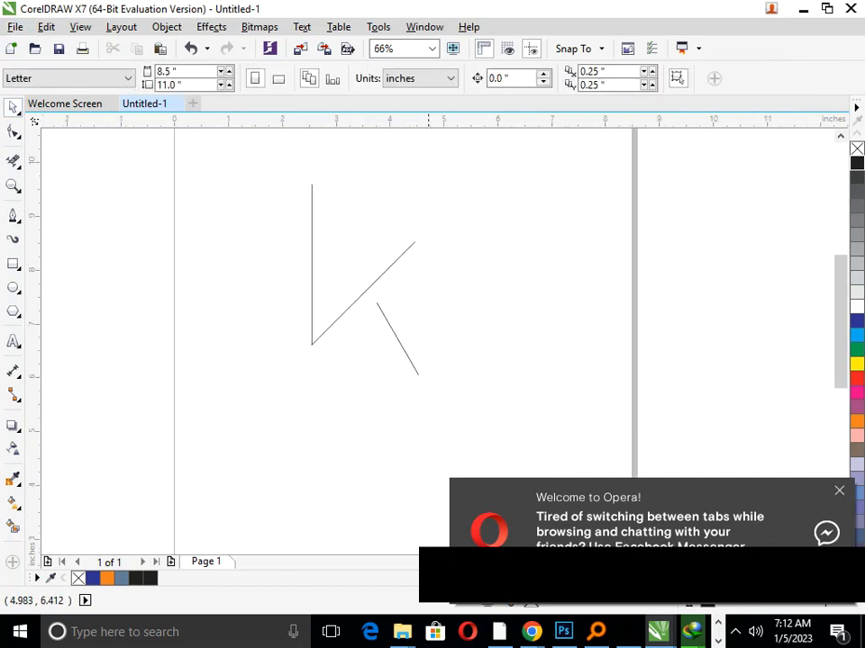
pyautogui.moveTo(401, 348)
pyautogui.mouseDown()
pyautogui.moveTo(381, 331)
pyautogui.moveTo(388, 336)
pyautogui.mouseUp()
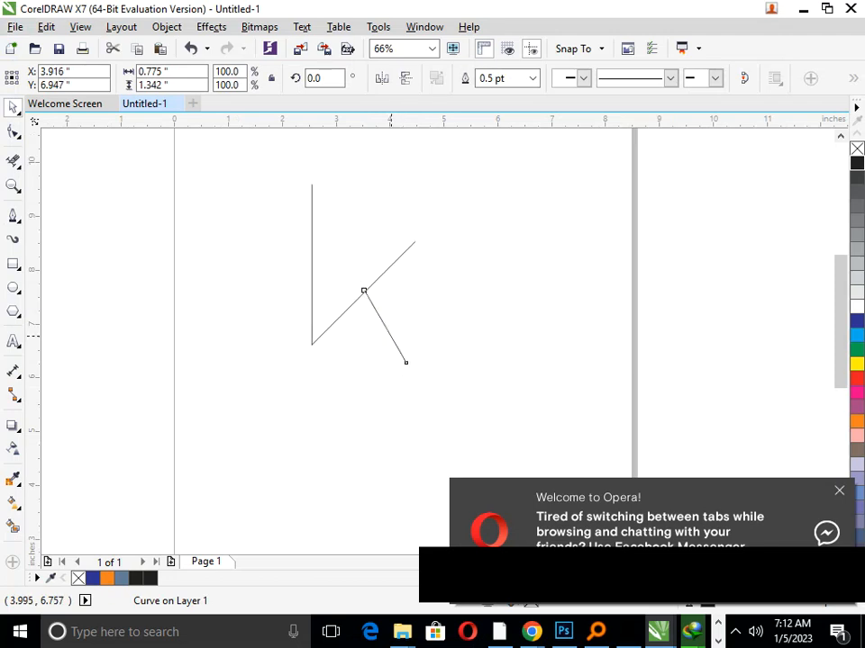
pyautogui.click(447, 338)
# Give both K lines a blue outline with a width of 36 pt
pyautogui.moveTo(266, 143); pyautogui.dragTo(532, 449)
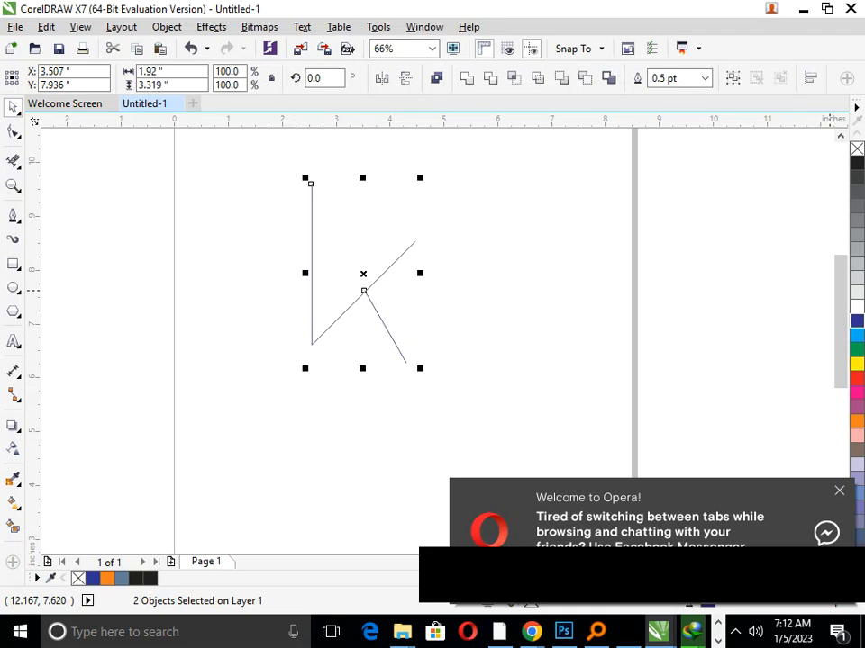
pyautogui.click(704, 78)
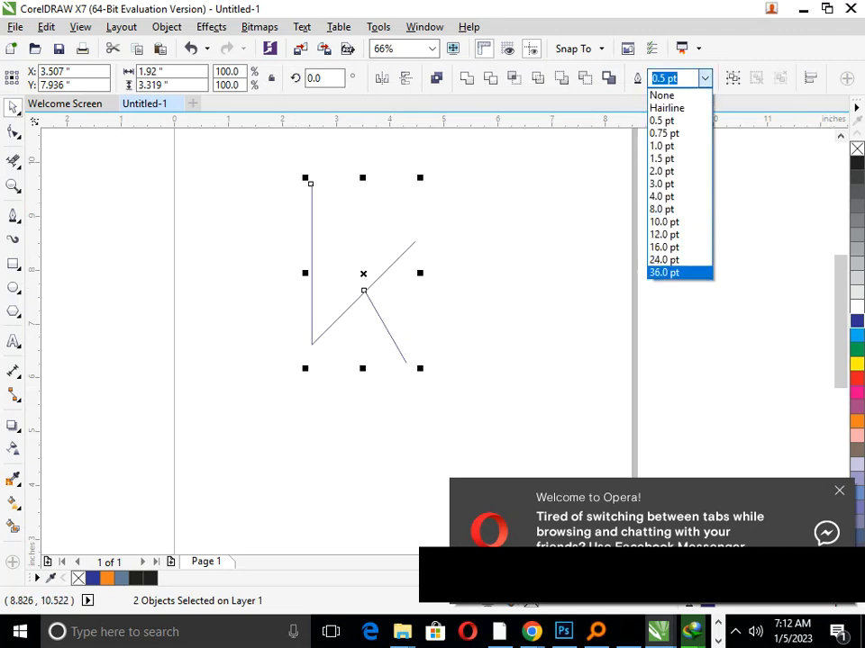
pyautogui.click(665, 272)
pyautogui.click(475, 325)
pyautogui.scroll(-2, 475, 256)
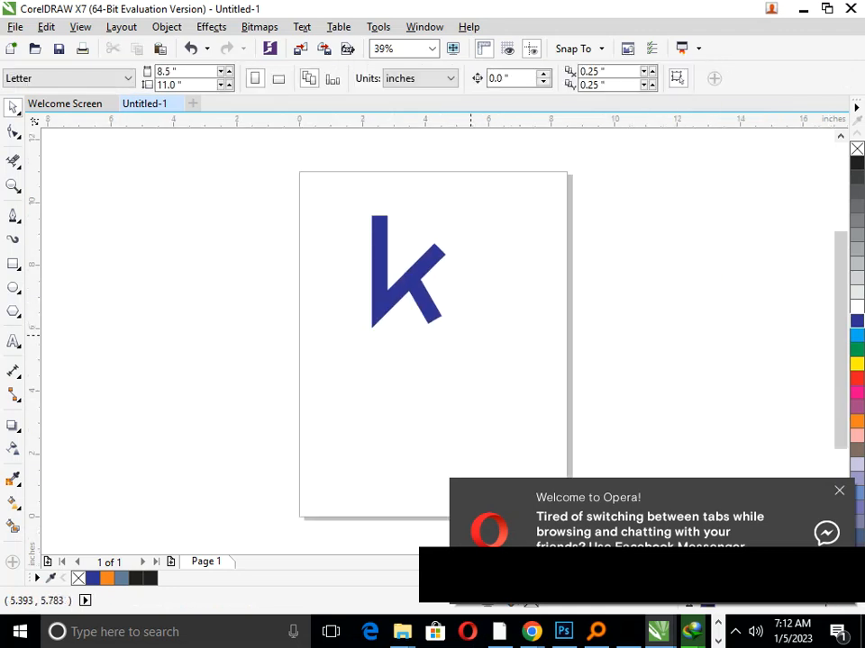
pyautogui.scroll(2, 441, 221)
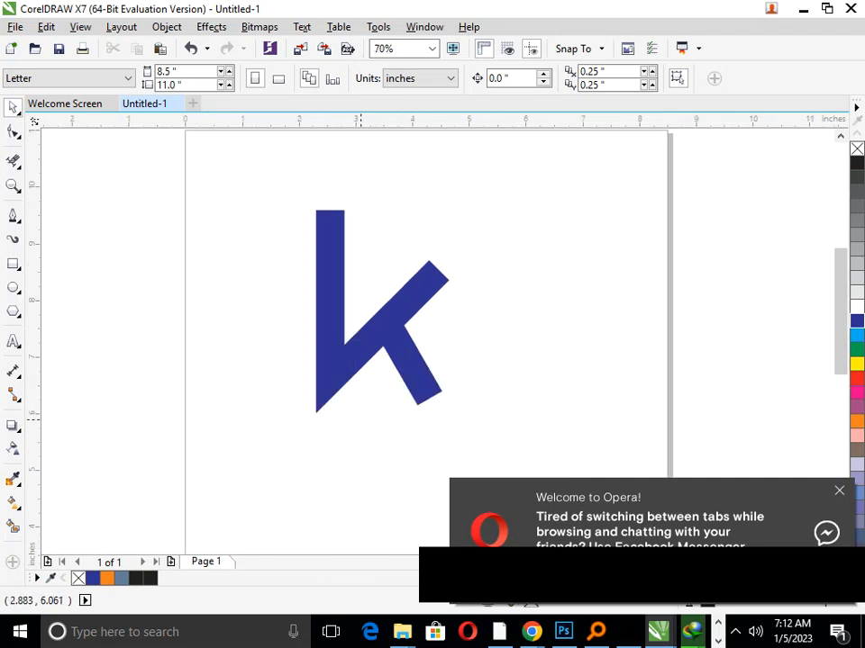
# Draw a circle about 4.36 in across around the K and add a smaller concentric copy about 3.65 in across
pyautogui.click(14, 288)
pyautogui.moveTo(231, 186); pyautogui.dragTo(472, 424)
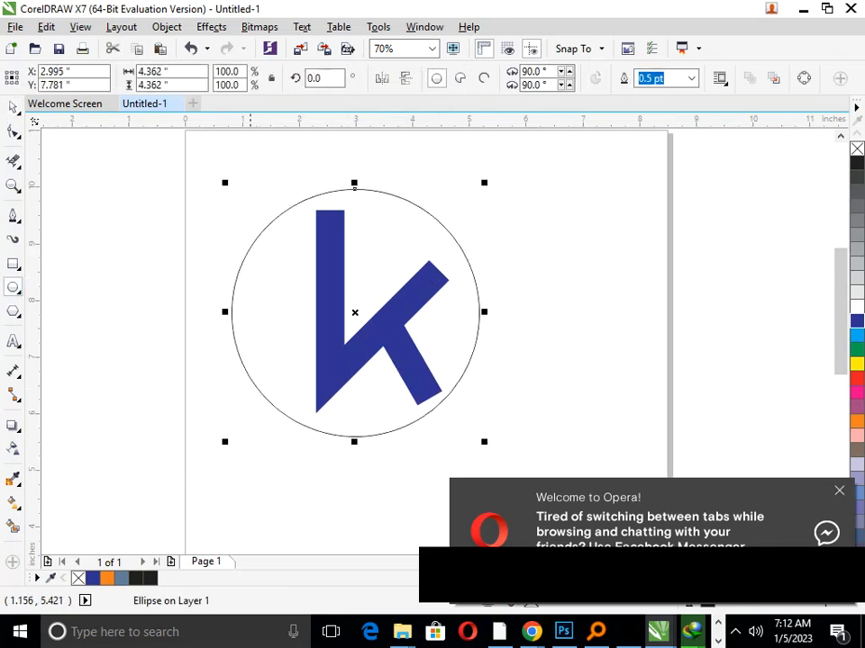
pyautogui.moveTo(224, 442); pyautogui.dragTo(252, 434)
pyautogui.click(13, 131)
pyautogui.click(510, 451)
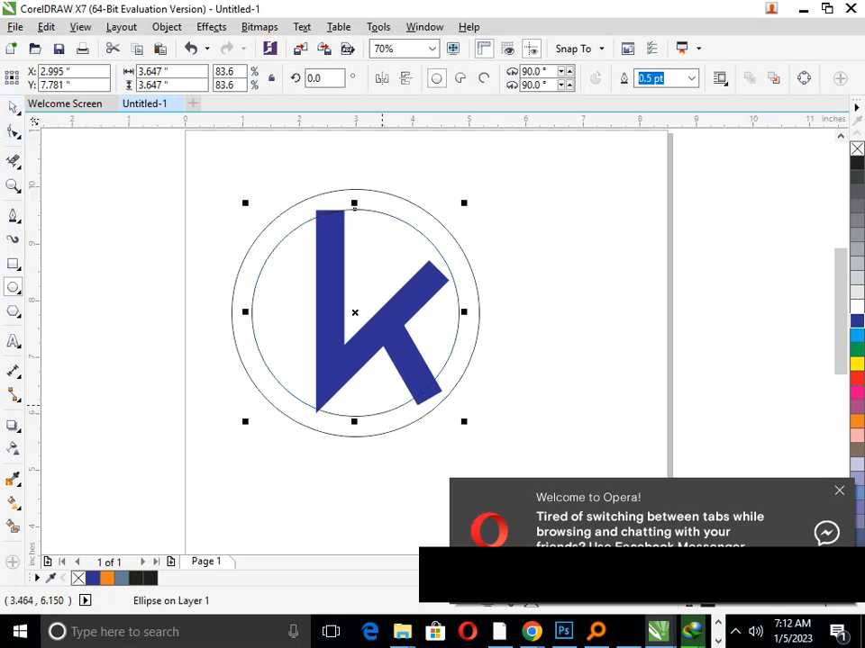
pyautogui.click(13, 106)
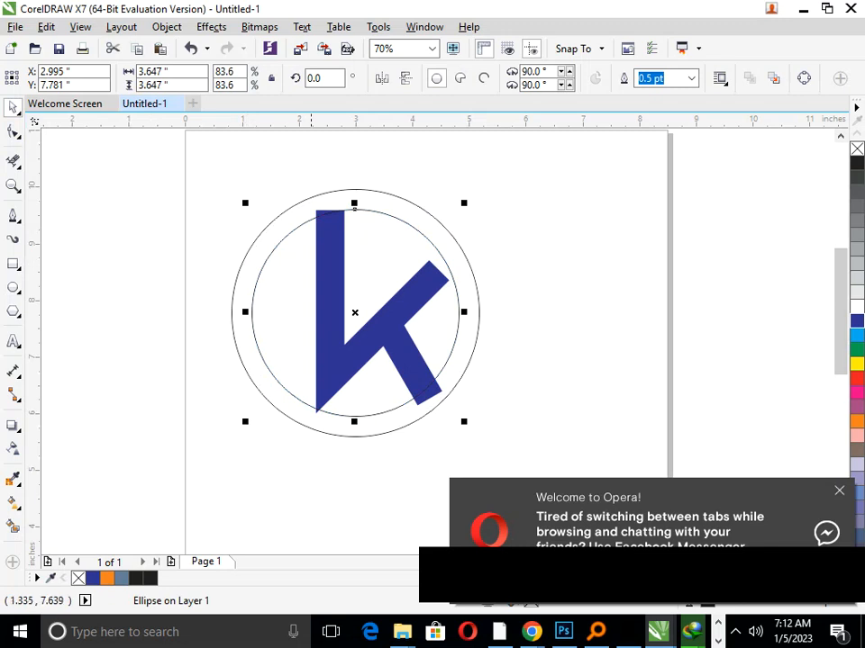
pyautogui.click(502, 369)
# Convert the outline of the K's stem and arm to an object and reshape the stem's upper end to meet the outer circle
pyautogui.click(13, 131)
pyautogui.click(329, 245)
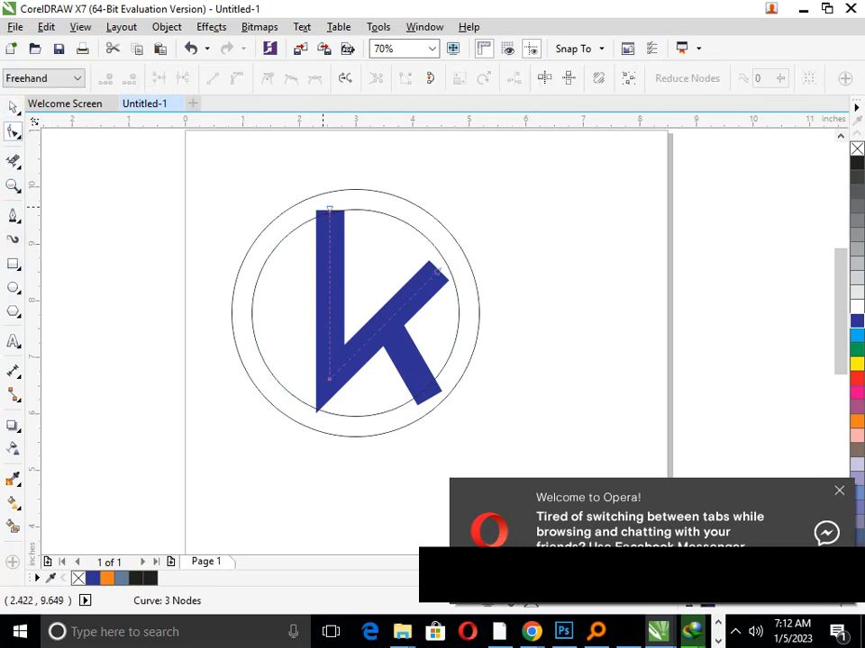
pyautogui.moveTo(329, 208); pyautogui.dragTo(331, 174)
pyautogui.hotkey('ctrl', 'z')
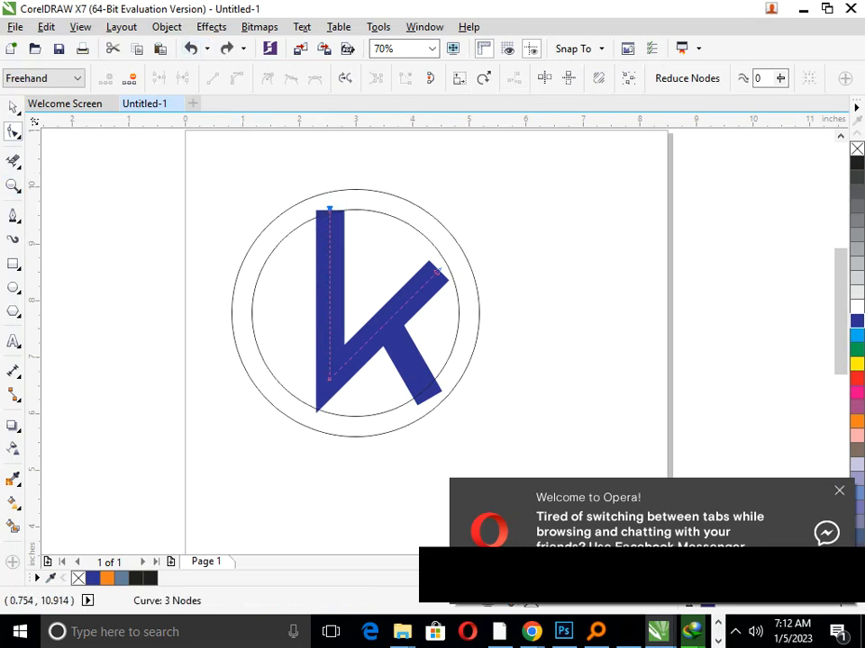
pyautogui.click(167, 26)
pyautogui.click(232, 383)
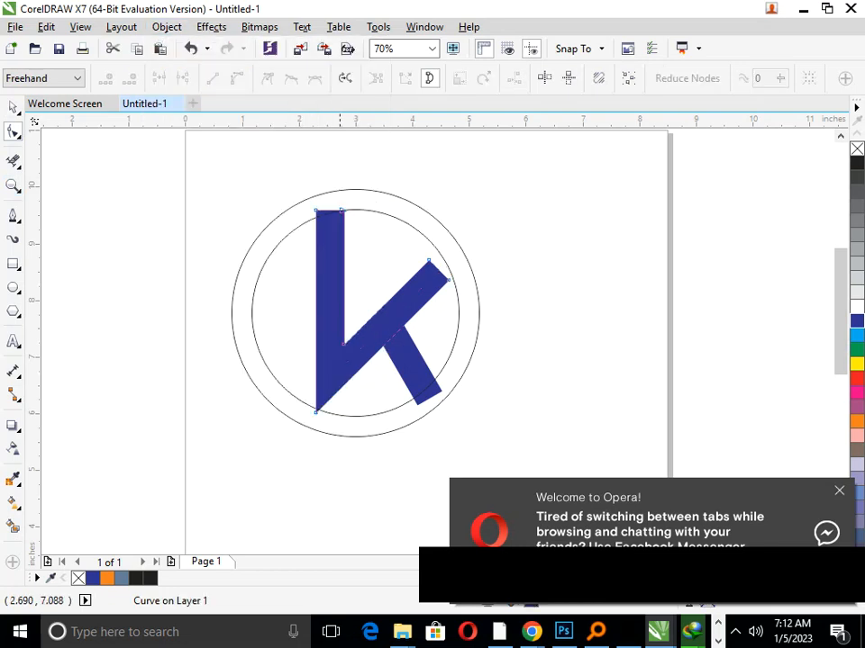
pyautogui.moveTo(289, 165)
pyautogui.mouseDown()
pyautogui.moveTo(360, 209)
pyautogui.moveTo(290, 225)
pyautogui.mouseUp()
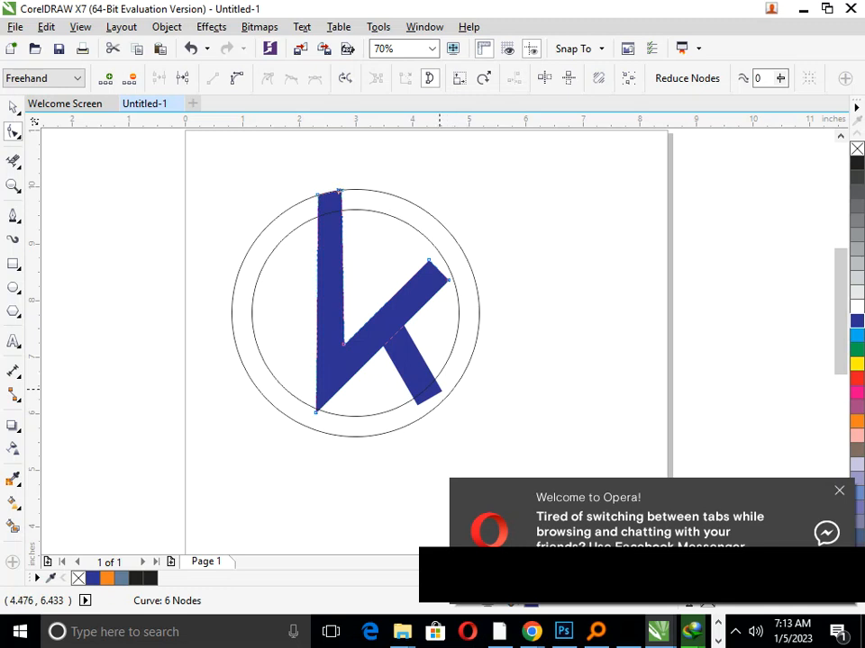
# Convert the K's lower leg outline to an object, extend its end to the outer circle and adjust its inner corners against the arm
pyautogui.click(438, 390)
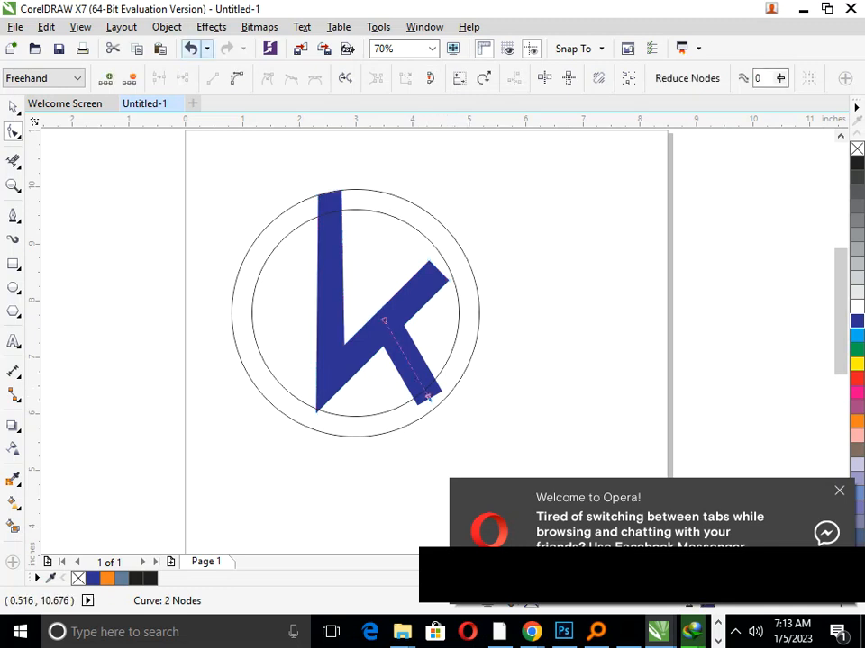
pyautogui.click(167, 26)
pyautogui.click(232, 384)
pyautogui.moveTo(465, 405)
pyautogui.mouseDown()
pyautogui.moveTo(420, 385)
pyautogui.moveTo(445, 398)
pyautogui.moveTo(424, 416)
pyautogui.mouseUp()
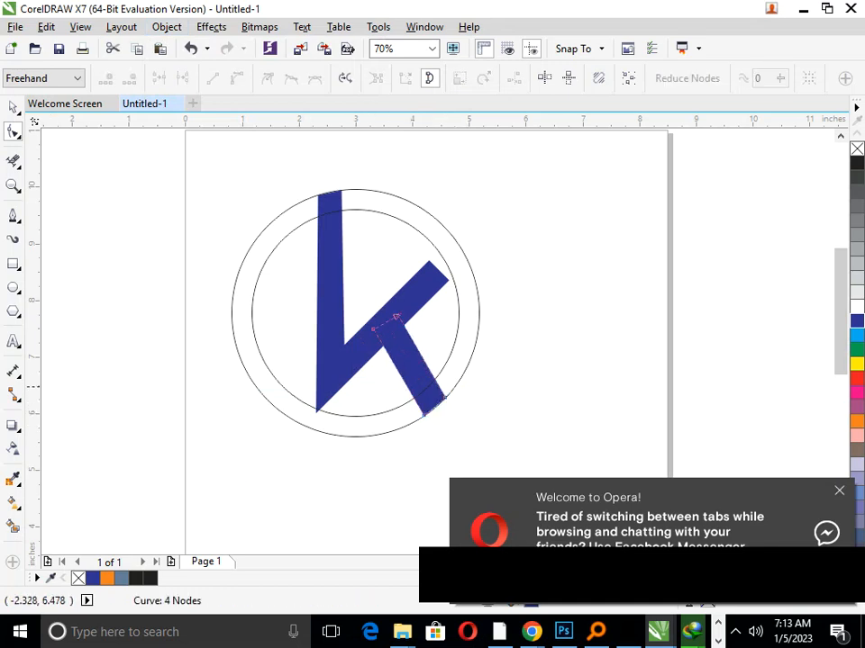
pyautogui.moveTo(374, 329); pyautogui.dragTo(392, 317)
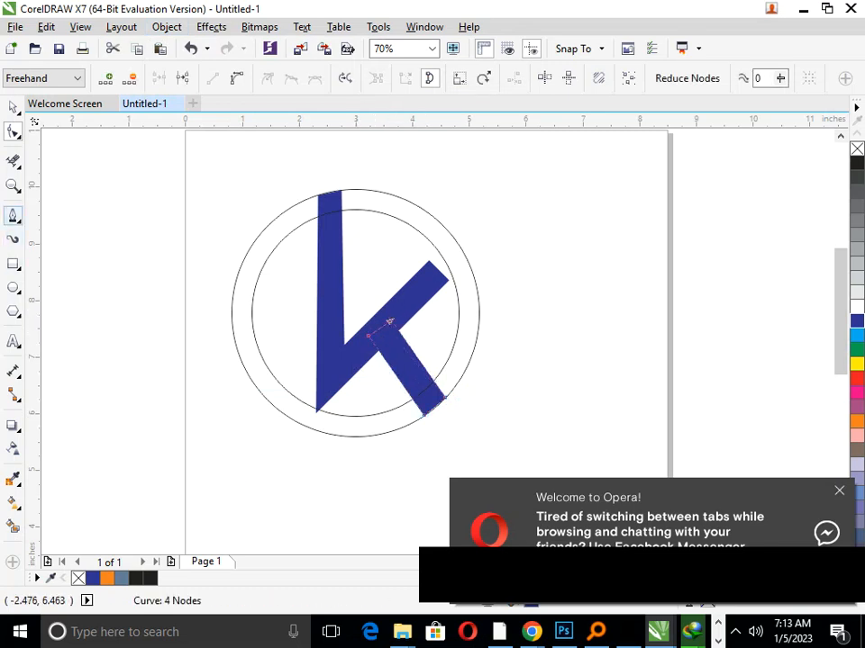
# Draw two short cutting lines across the ring, a vertical one beside the K's stem and a slanted one beside its lower leg
pyautogui.click(13, 217)
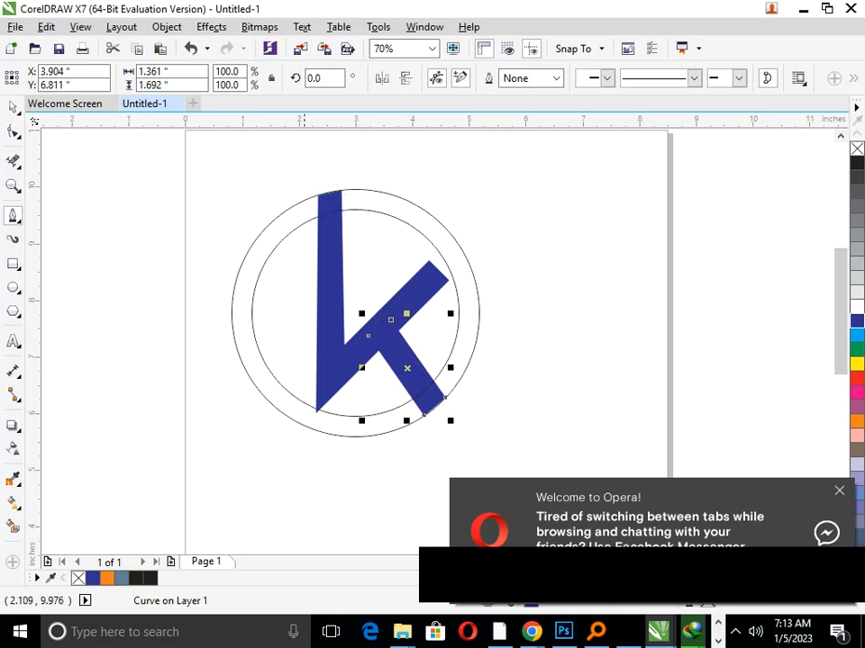
pyautogui.click(304, 186)
pyautogui.click(304, 238)
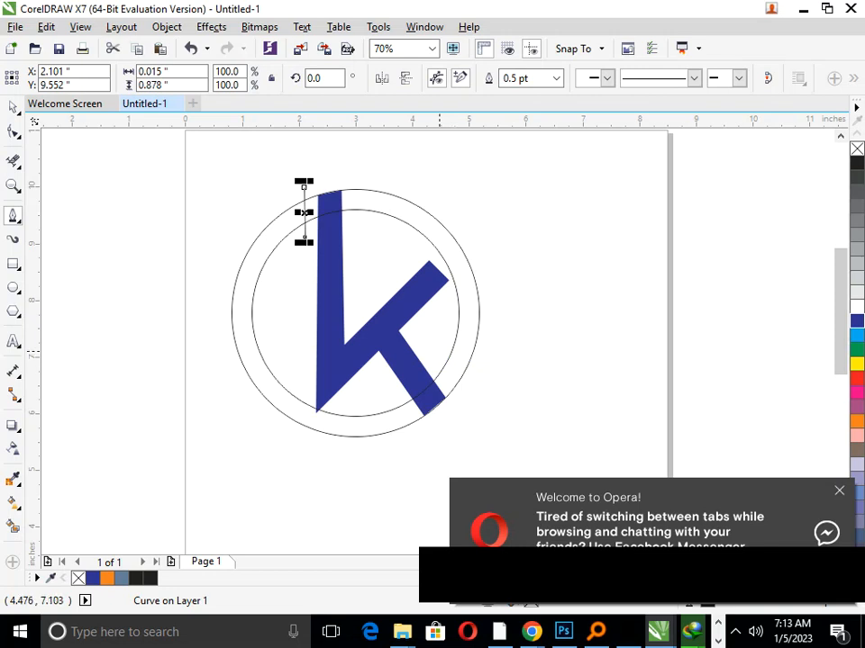
pyautogui.press('Escape')
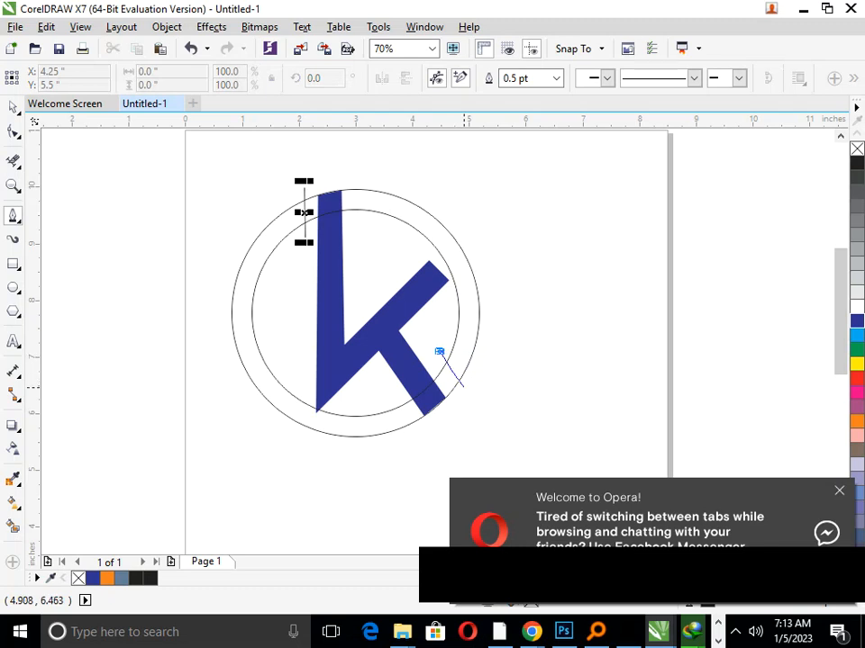
pyautogui.click(435, 360)
pyautogui.doubleClick(461, 391)
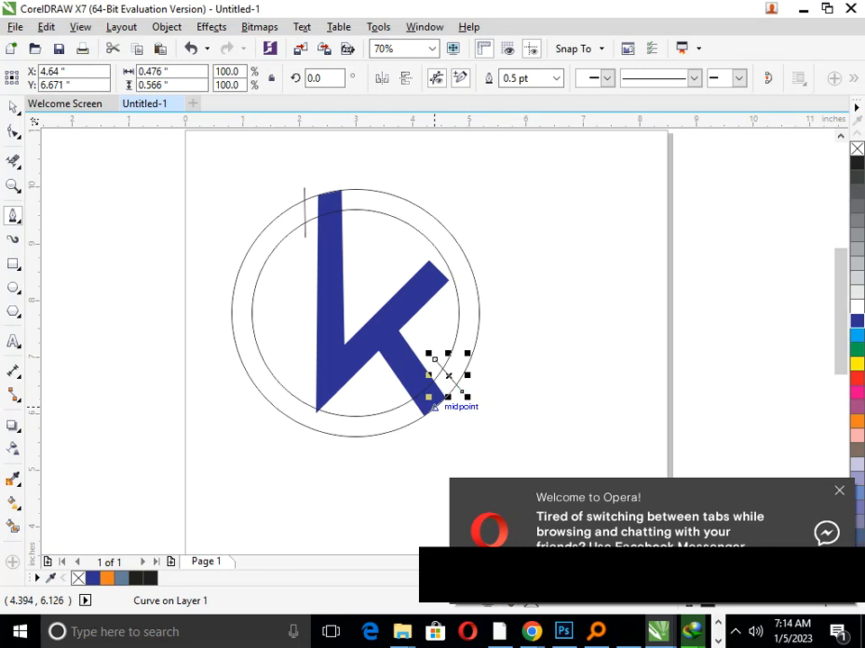
# Create a Smart Fill shape in the right ring section between the stem and the slanted cutting line, and colour it blue
pyautogui.click(13, 527)
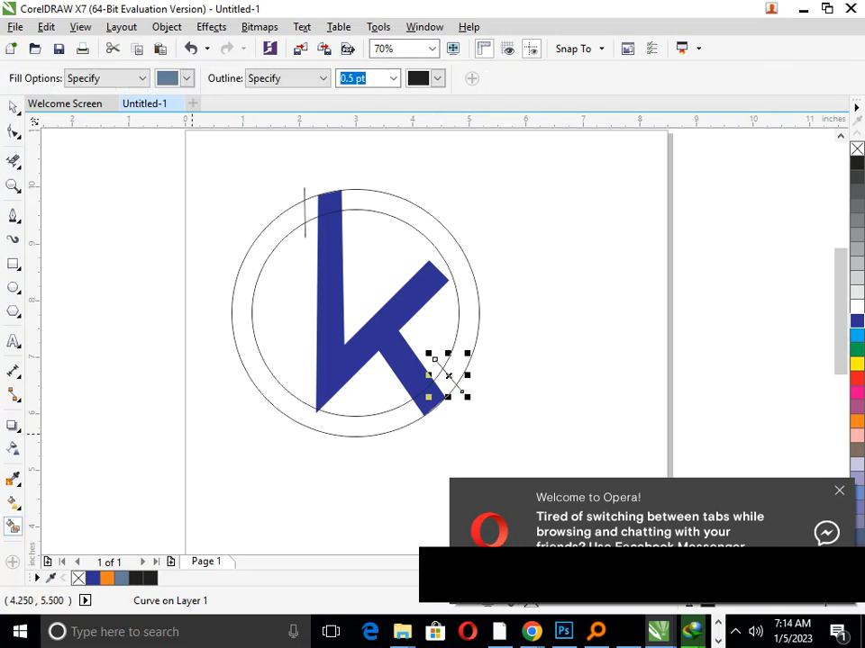
pyautogui.click(474, 321)
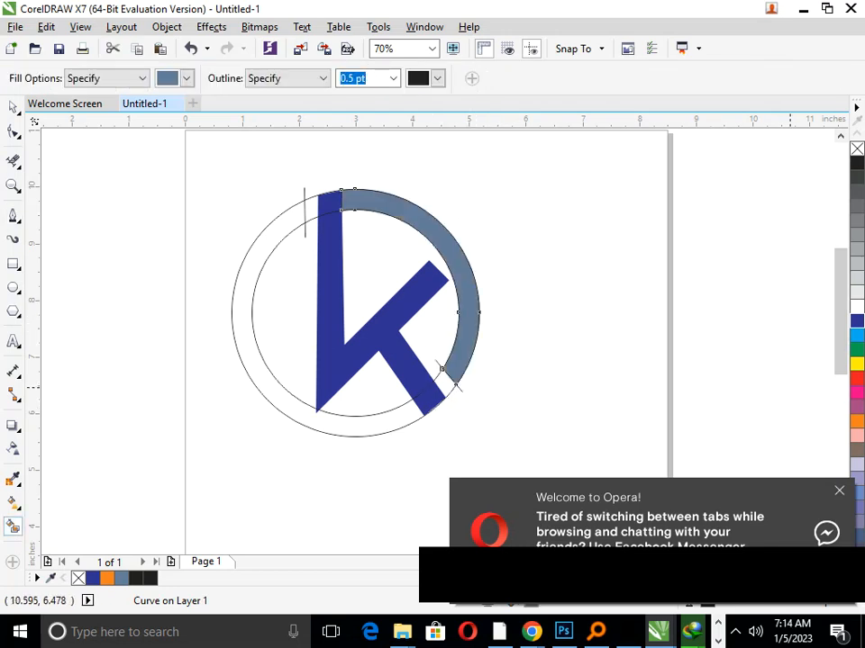
pyautogui.click(856, 320)
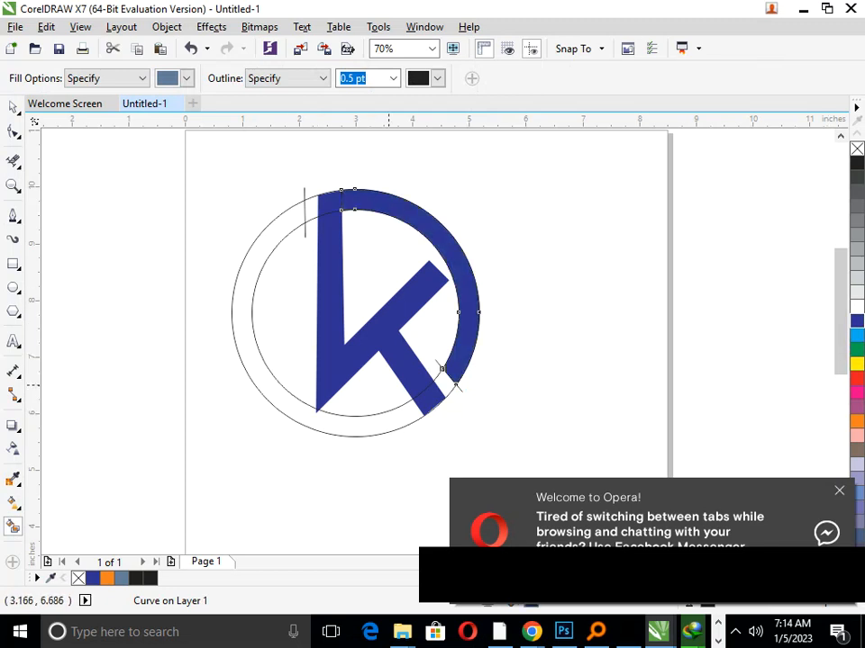
# Create Smart Fill shapes in the left ring section and both parts of the K's lower leg, and colour them orange
pyautogui.click(398, 412)
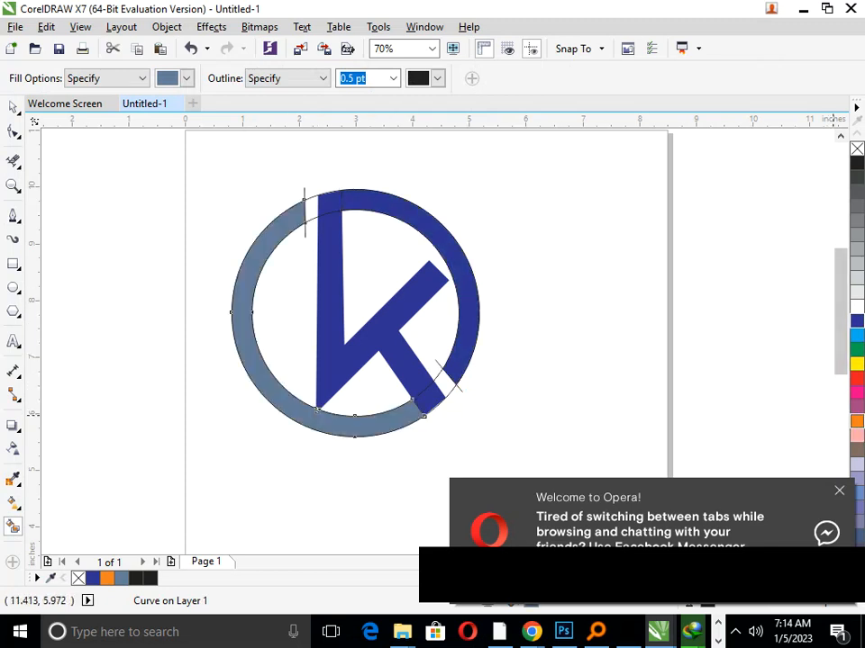
pyautogui.click(856, 421)
pyautogui.click(416, 378)
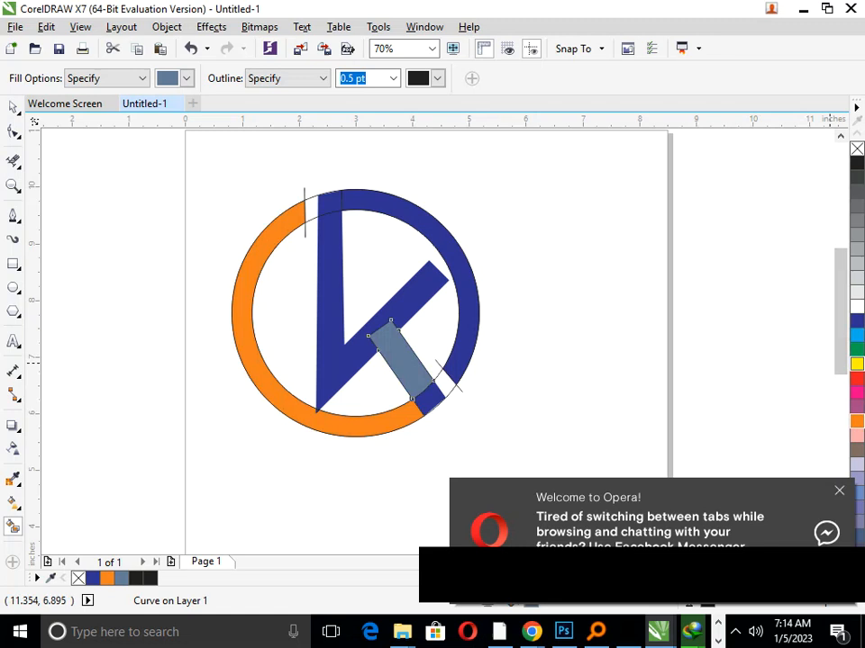
pyautogui.click(857, 421)
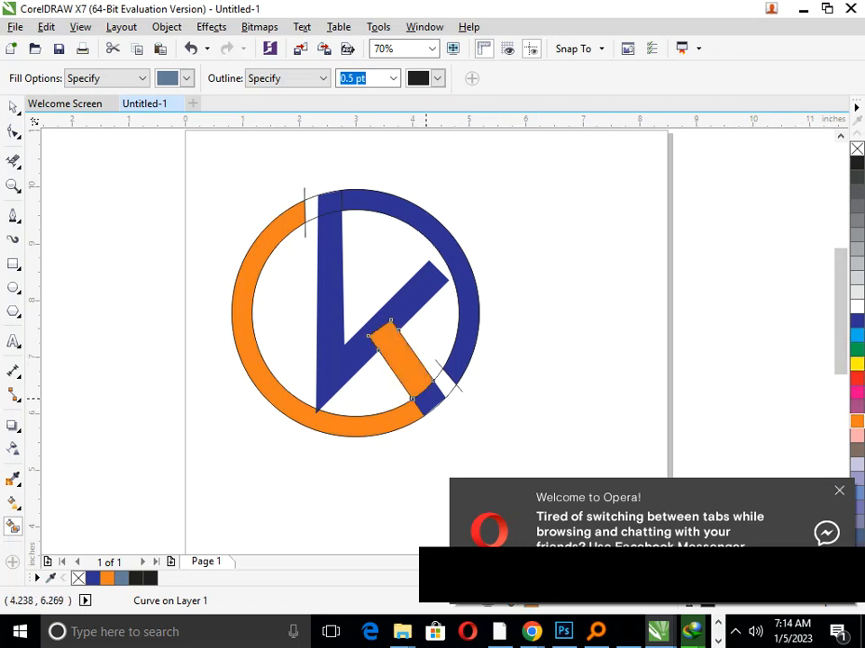
pyautogui.click(425, 398)
pyautogui.click(857, 421)
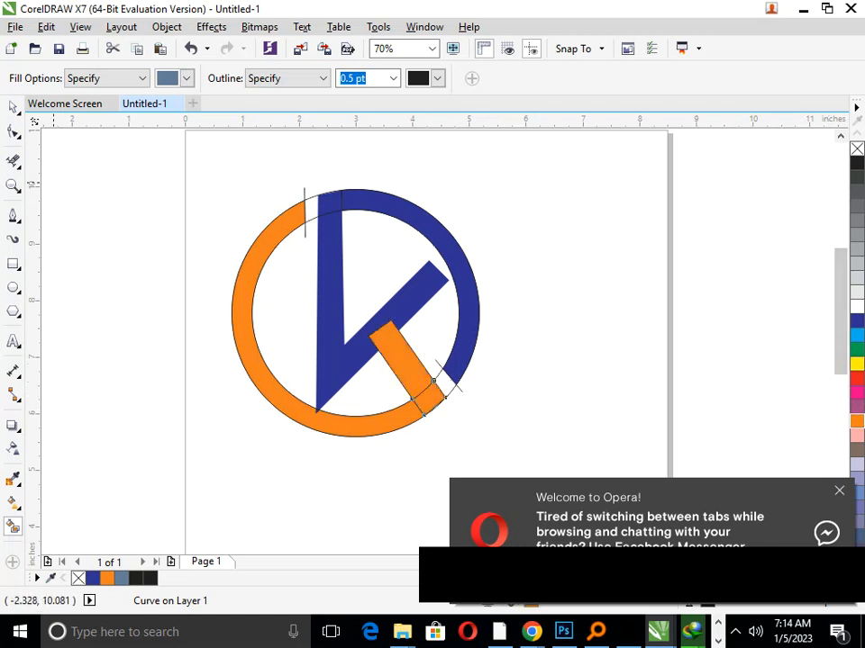
# Weld the orange ring section and the orange lower leg pieces into one shape
pyautogui.click(13, 107)
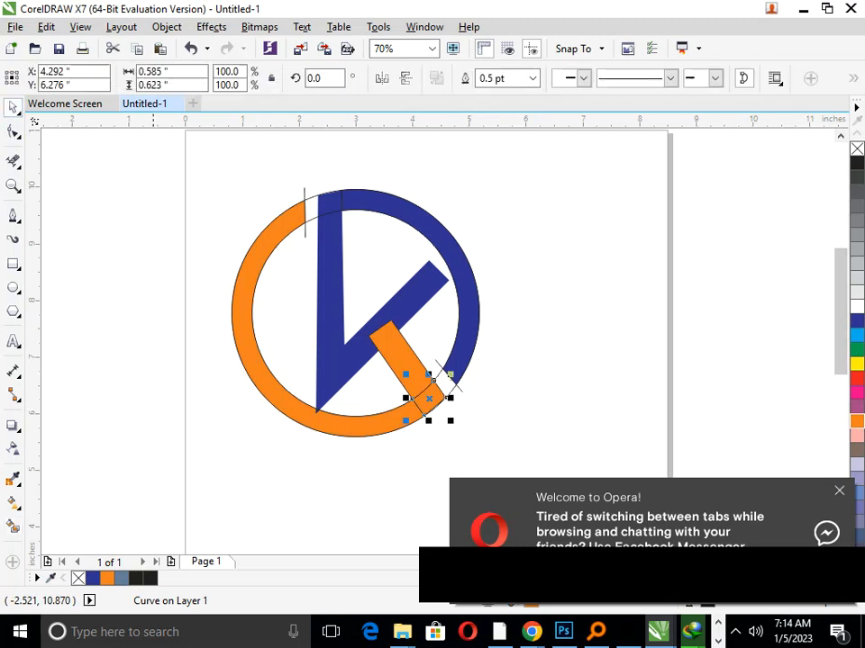
pyautogui.click(369, 426)
pyautogui.click(342, 467)
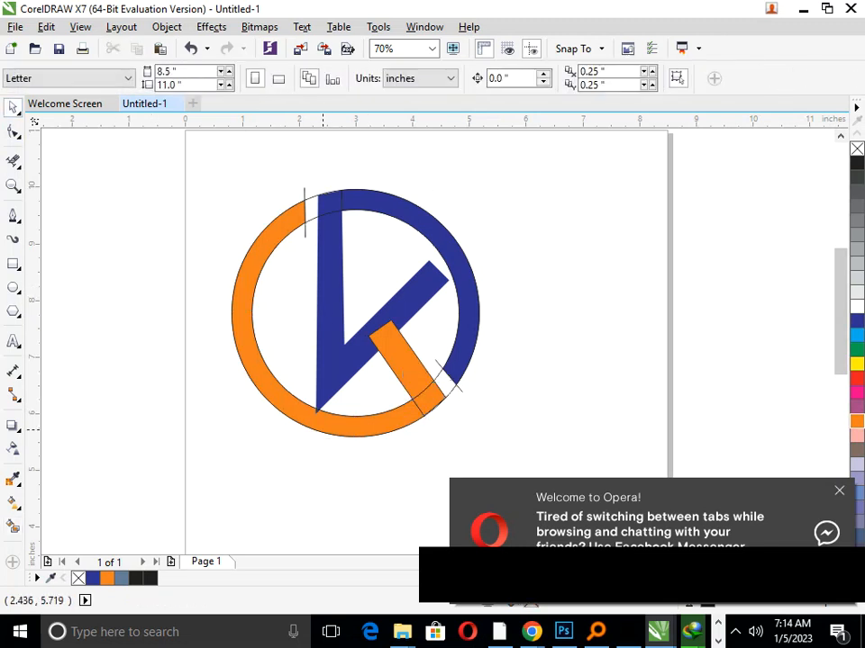
pyautogui.moveTo(414, 416); pyautogui.dragTo(388, 430)
pyautogui.hotkey('ctrl', 'z')
pyautogui.keyDown('shift'); pyautogui.click(429, 399); pyautogui.keyUp('shift')
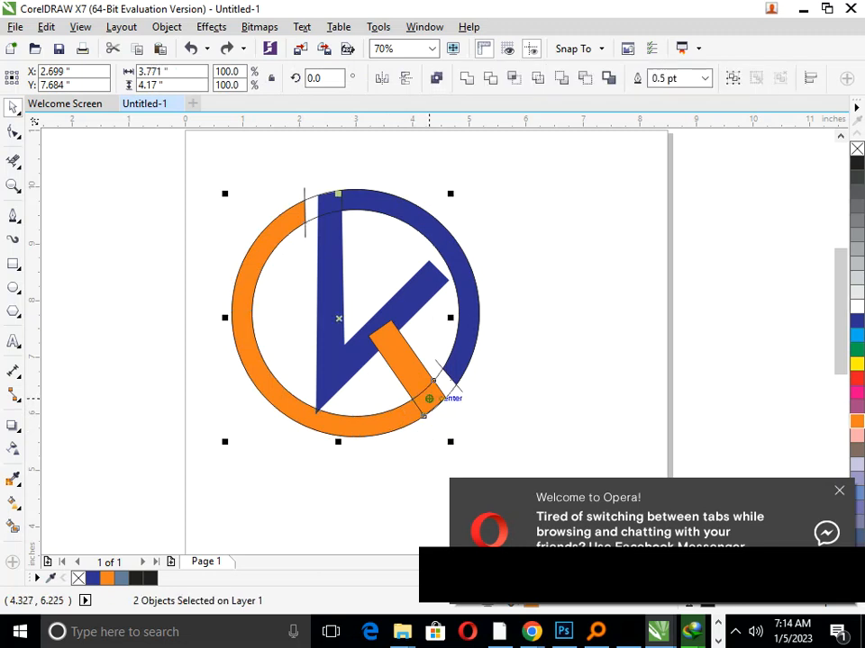
pyautogui.click(467, 78)
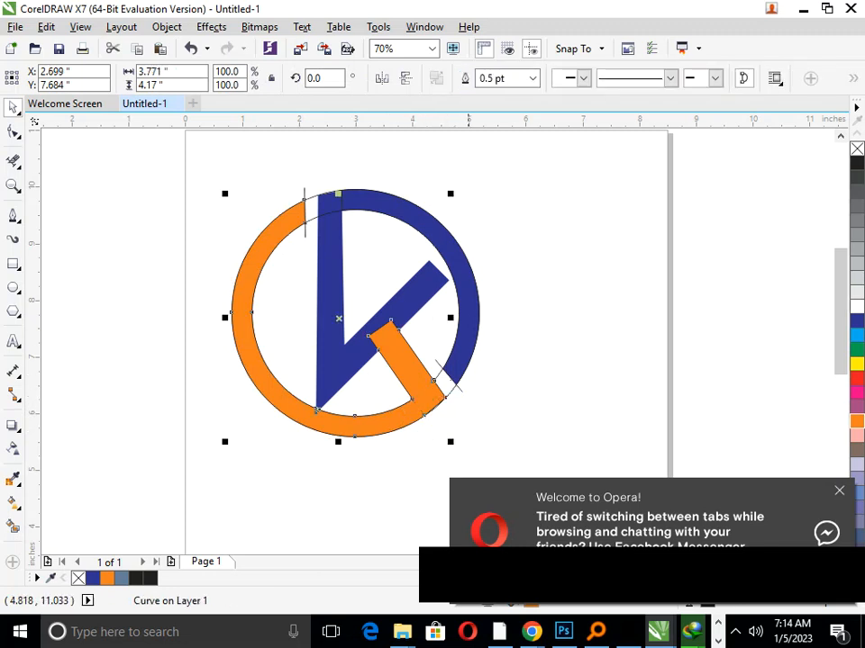
# Try to weld the blue ring section with the inner circle, and undo both the weld and the circle's test move
pyautogui.click(541, 332)
pyautogui.moveTo(417, 299); pyautogui.dragTo(387, 303)
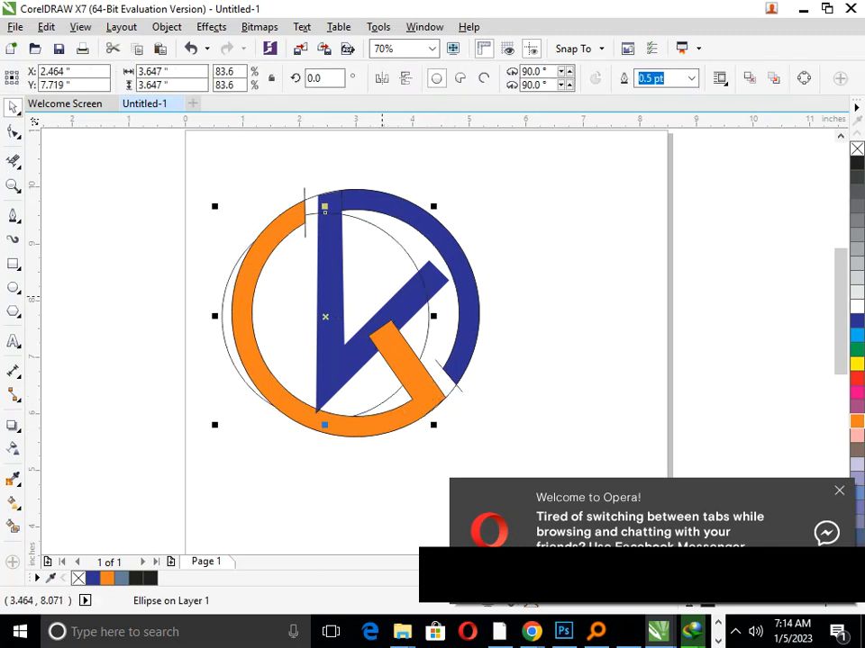
pyautogui.hotkey('ctrl', 'z')
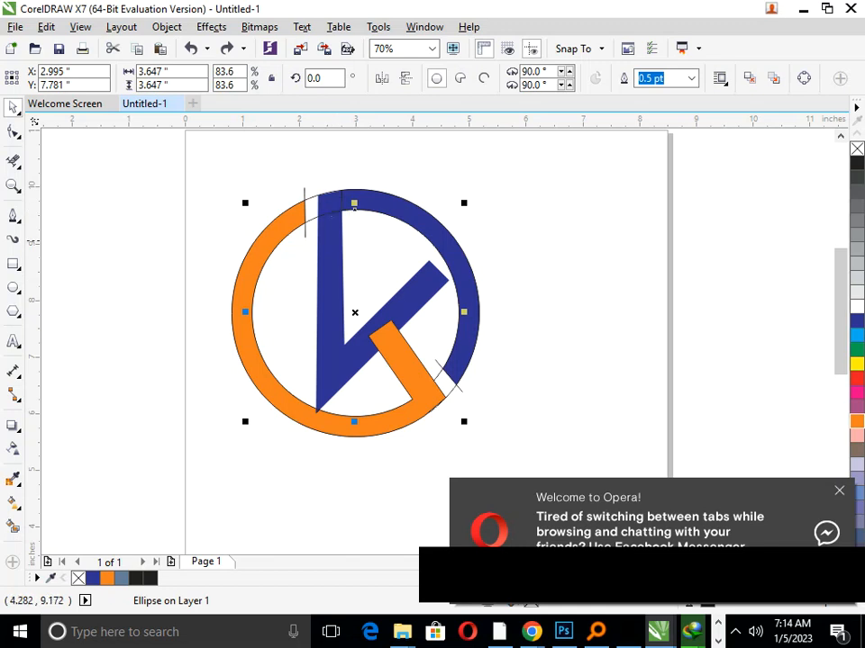
pyautogui.click(461, 237)
pyautogui.click(461, 275)
pyautogui.keyDown('shift'); pyautogui.click(326, 304); pyautogui.keyUp('shift')
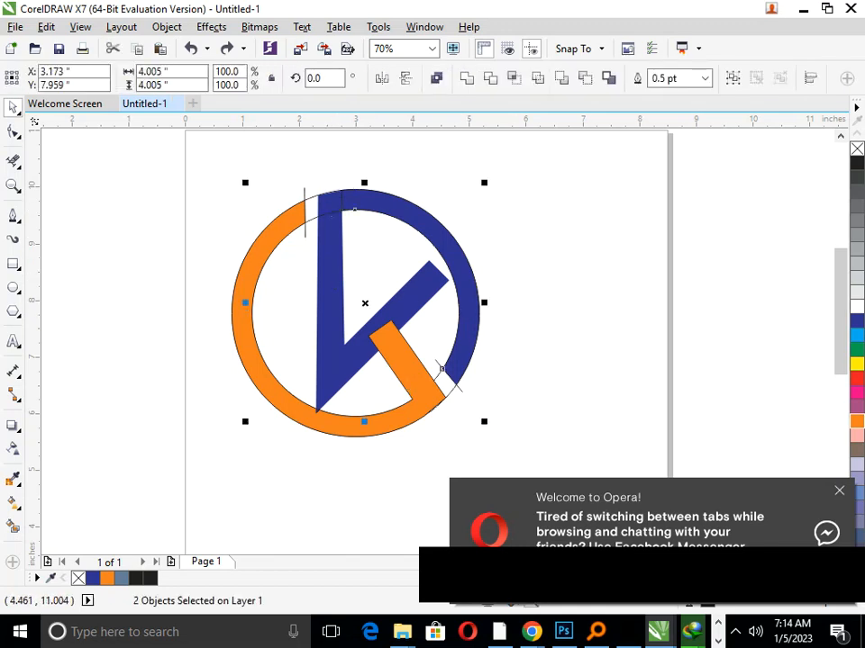
pyautogui.click(467, 78)
pyautogui.hotkey('ctrl', 'z')
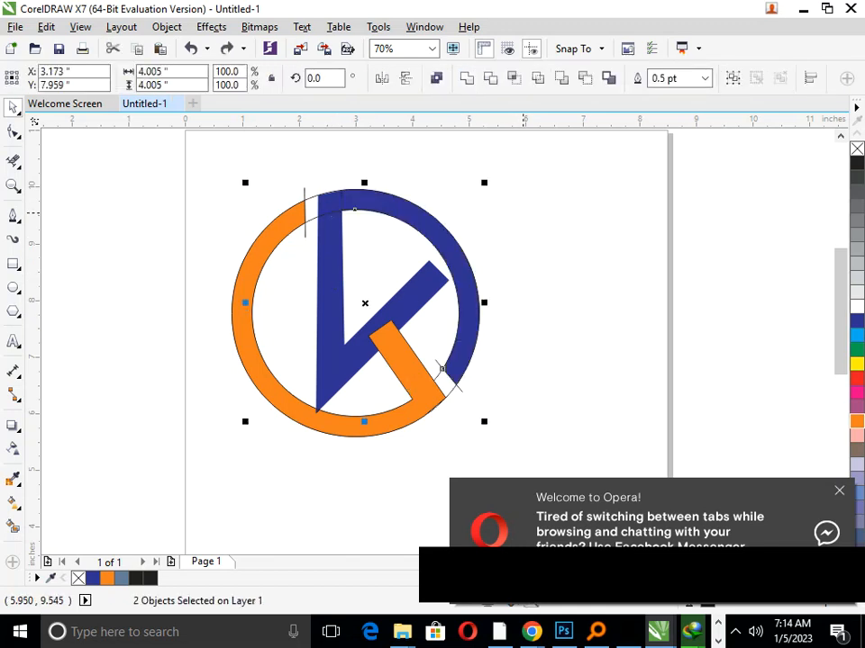
# Delete the inner circle outline that runs through the ring and the K
pyautogui.click(523, 223)
pyautogui.scroll(4, 303, 189)
pyautogui.click(415, 478)
pyautogui.moveTo(521, 269); pyautogui.dragTo(536, 378)
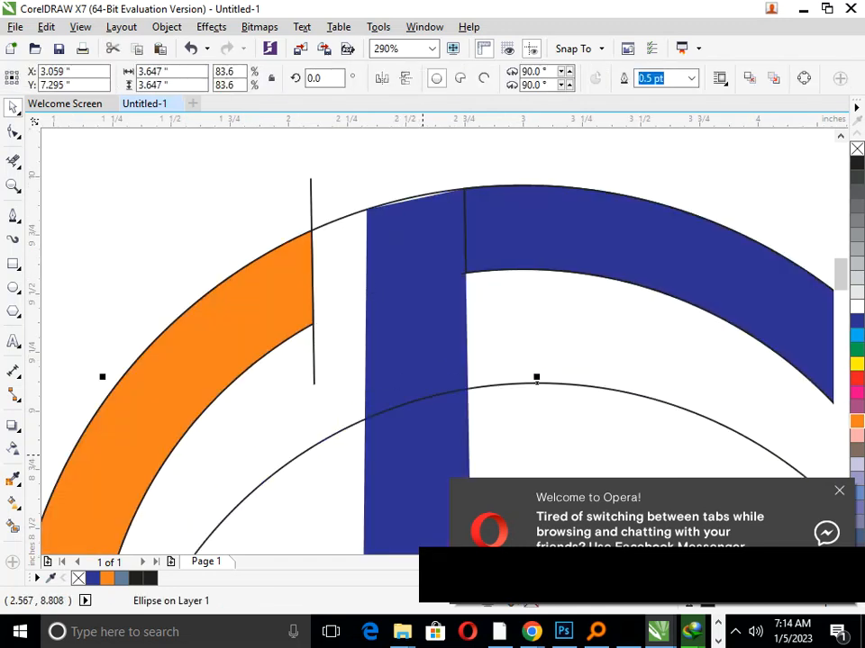
pyautogui.press('Delete')
# Try to weld the blue ring section with the outer circle outline, and undo the result
pyautogui.moveTo(499, 250); pyautogui.dragTo(561, 255)
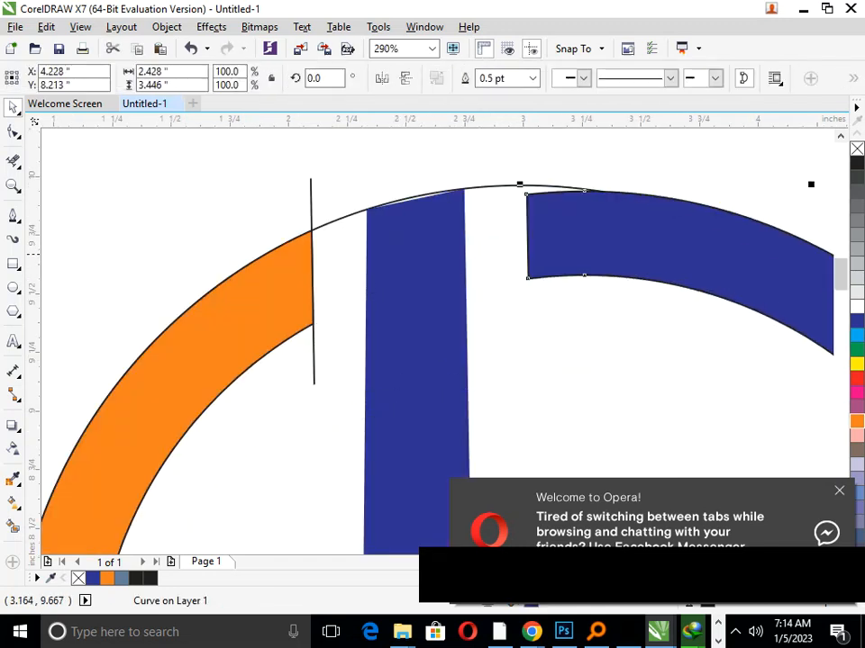
pyautogui.hotkey('ctrl', 'z')
pyautogui.keyDown('shift'); pyautogui.click(384, 221); pyautogui.keyUp('shift')
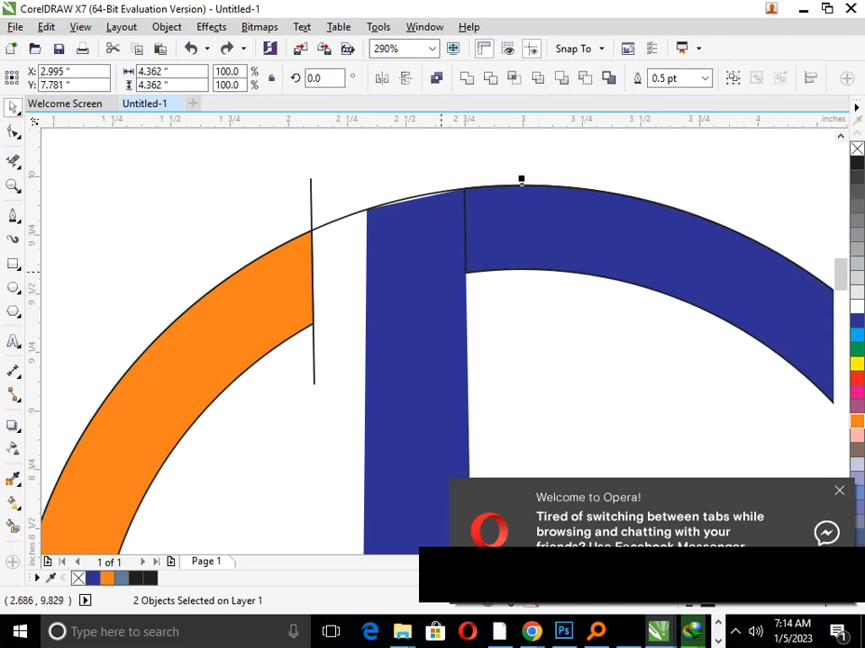
pyautogui.moveTo(432, 282); pyautogui.dragTo(365, 382)
pyautogui.hotkey('ctrl', 'z')
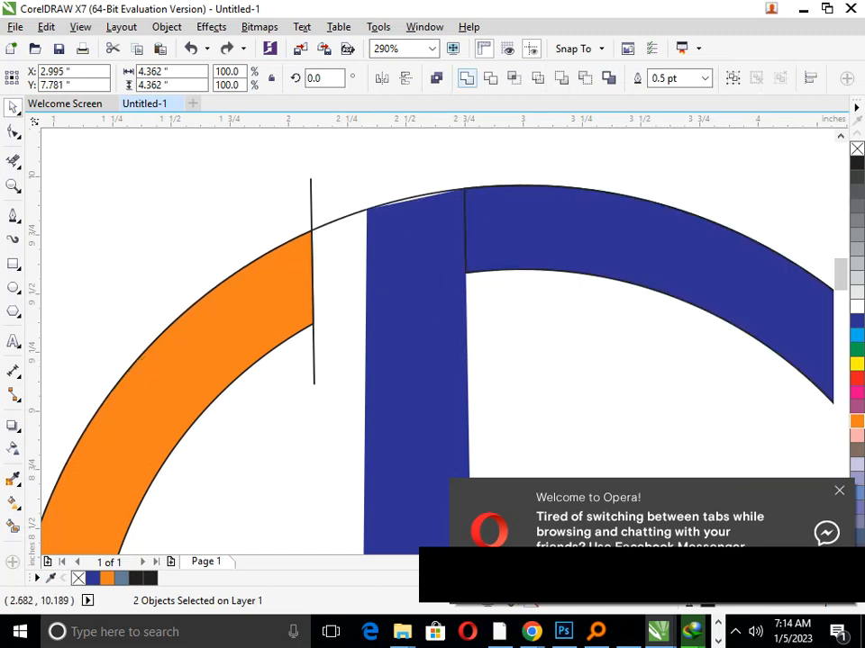
pyautogui.click(467, 78)
pyautogui.press('F3')
pyautogui.hotkey('ctrl', 'z')
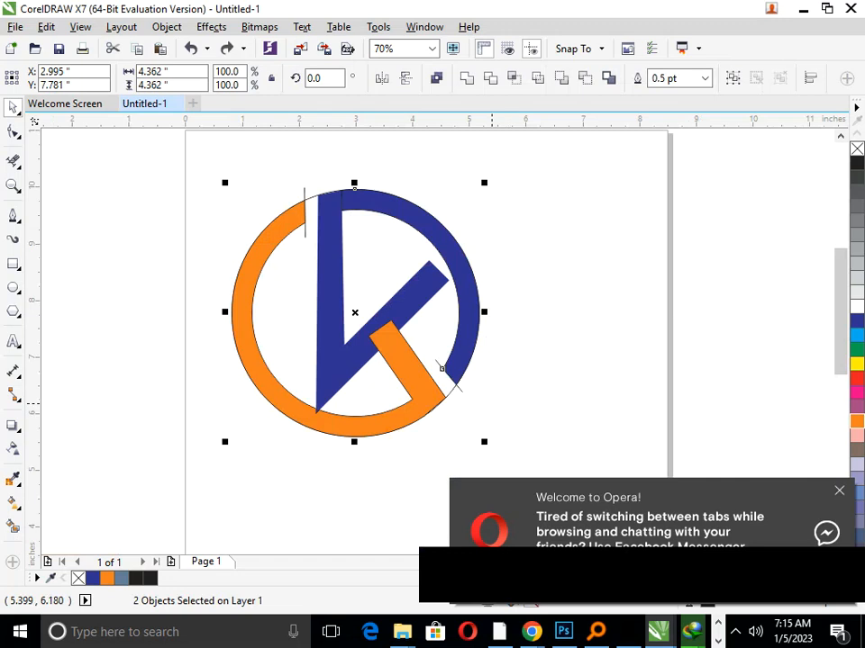
# Retry the weld on the blue ring section, undoing it along with the section's test moves
pyautogui.click(483, 356)
pyautogui.moveTo(464, 337); pyautogui.dragTo(507, 317)
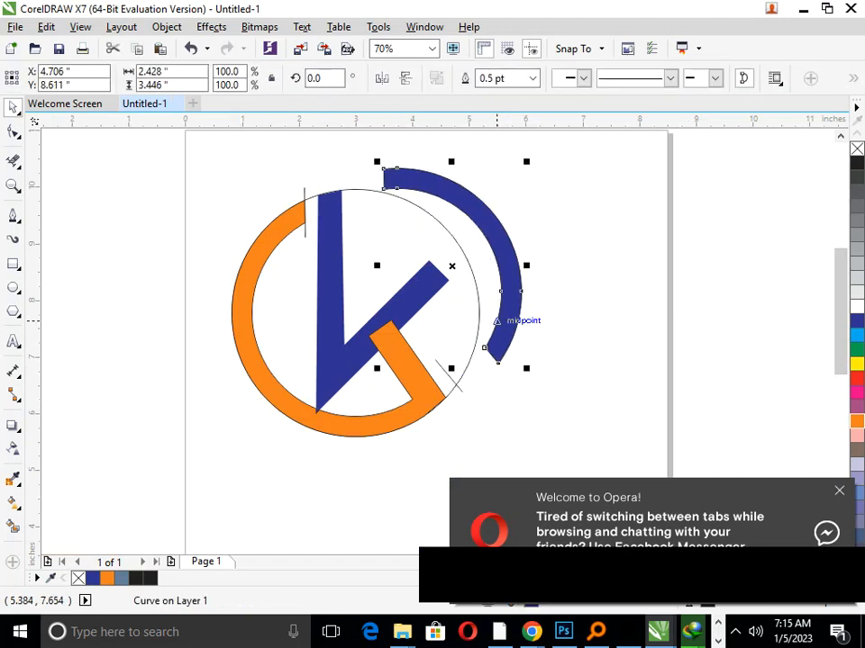
pyautogui.hotkey('ctrl', 'z')
pyautogui.keyDown('shift'); pyautogui.click(334, 305); pyautogui.keyUp('shift')
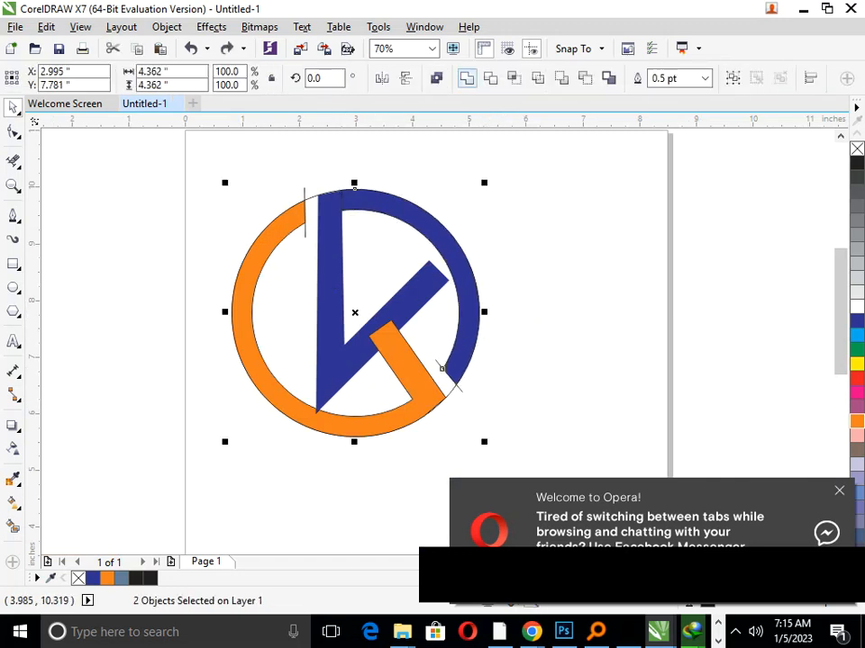
pyautogui.click(466, 79)
pyautogui.hotkey('ctrl', 'z')
pyautogui.click(428, 306)
pyautogui.moveTo(475, 309); pyautogui.dragTo(541, 292)
pyautogui.hotkey('ctrl', 'z')
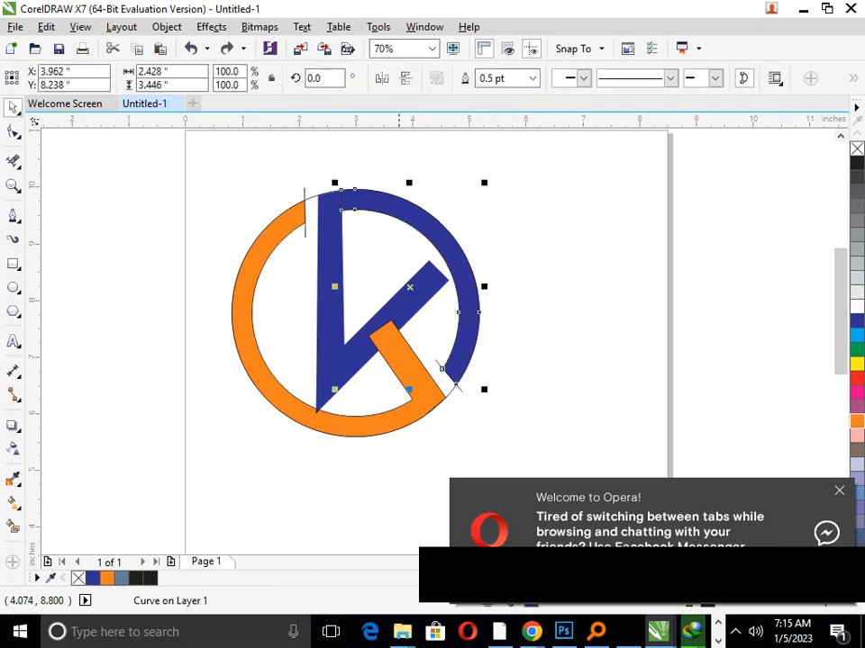
# Delete the outer circle outline and merge the blue ring section with the blue K into one shape
pyautogui.moveTo(333, 327); pyautogui.dragTo(253, 319)
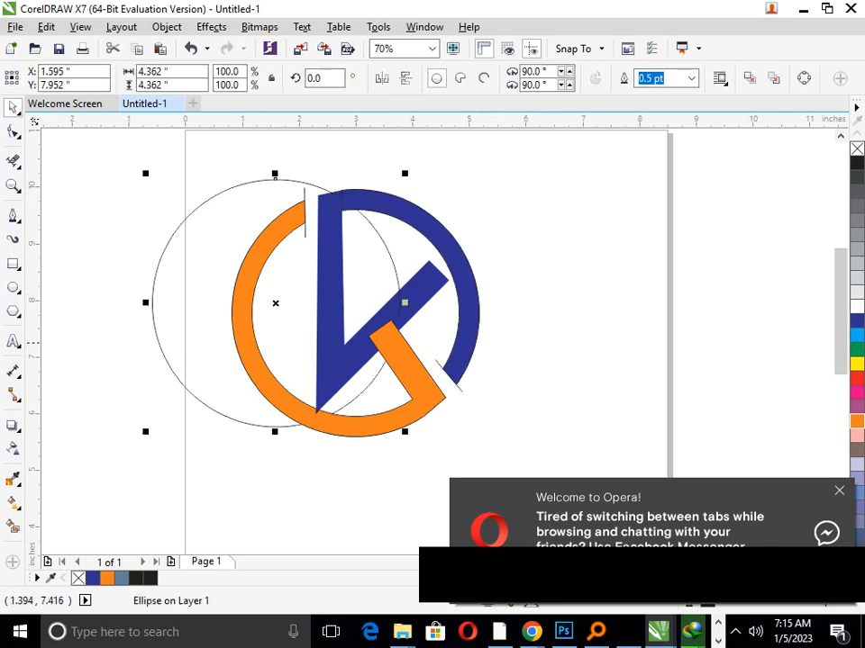
pyautogui.press('Delete')
pyautogui.moveTo(327, 327); pyautogui.dragTo(244, 337)
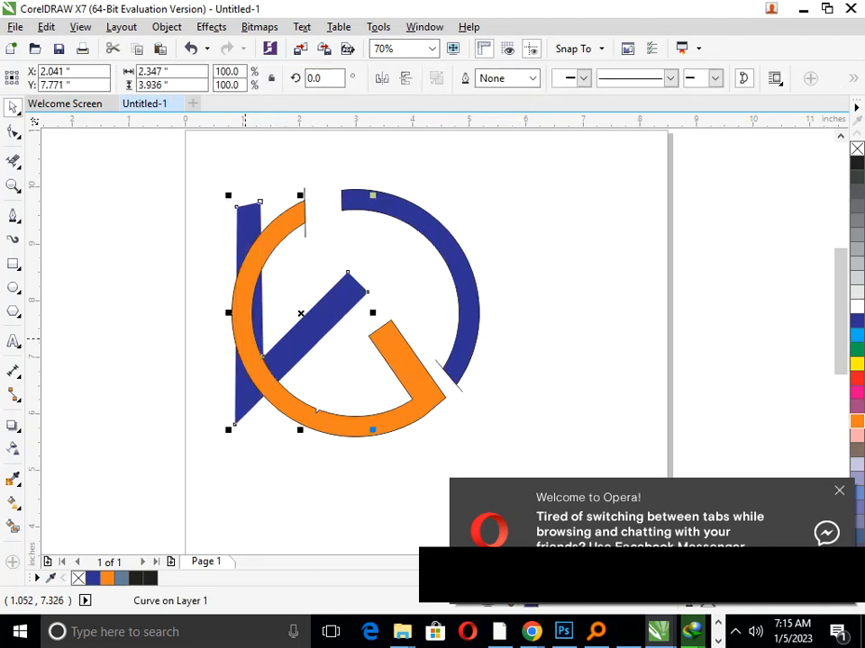
pyautogui.hotkey('ctrl', 'z')
pyautogui.keyDown('shift'); pyautogui.click(470, 285); pyautogui.keyUp('shift')
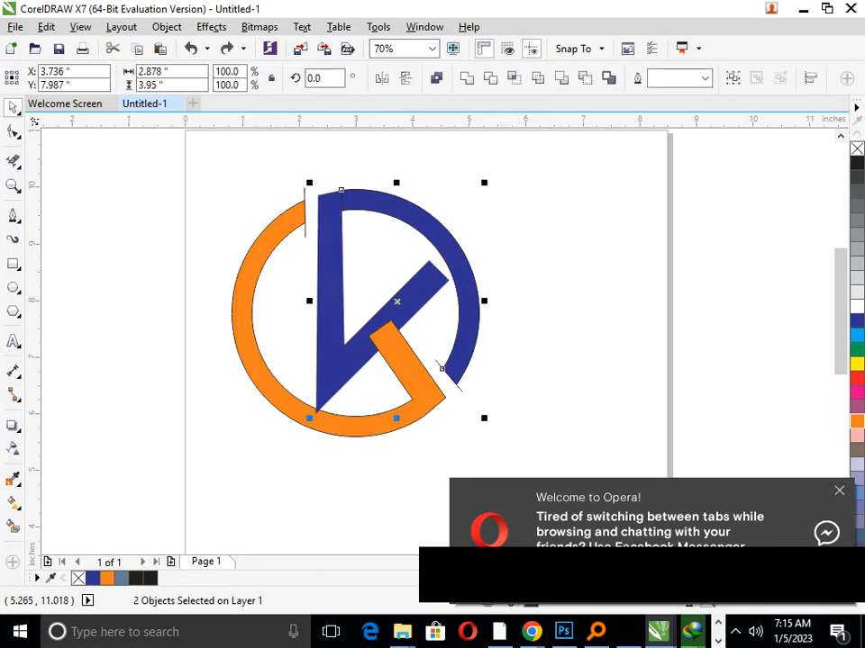
pyautogui.hotkey('ctrl', 'l')
pyautogui.press('Escape')
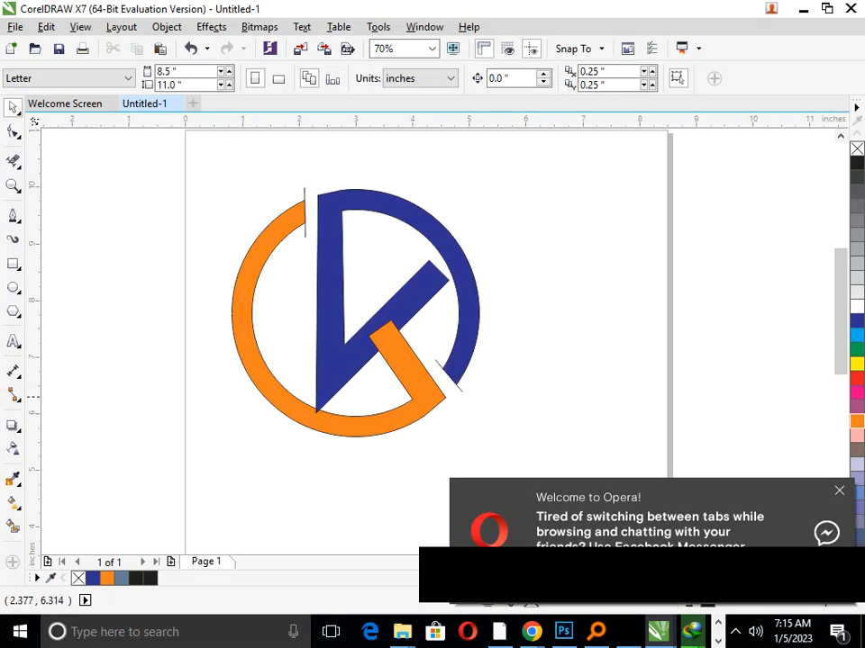
# Move the node at the blue K's bottom tip slightly up so it clears the orange ring
pyautogui.moveTo(405, 417); pyautogui.dragTo(430, 468)
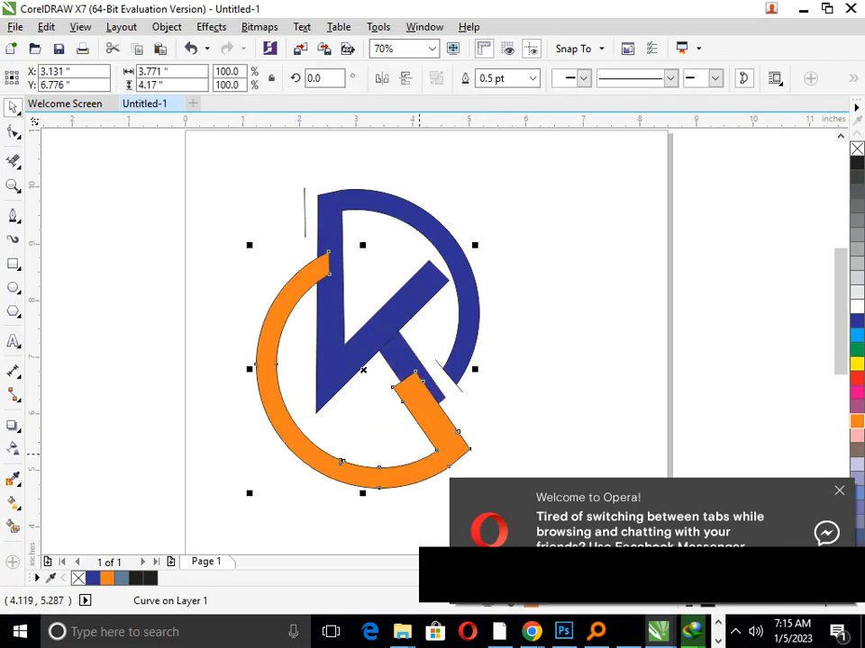
pyautogui.hotkey('ctrl', 'z')
pyautogui.click(413, 468)
pyautogui.click(12, 132)
pyautogui.click(325, 399)
pyautogui.moveTo(317, 410); pyautogui.dragTo(321, 397)
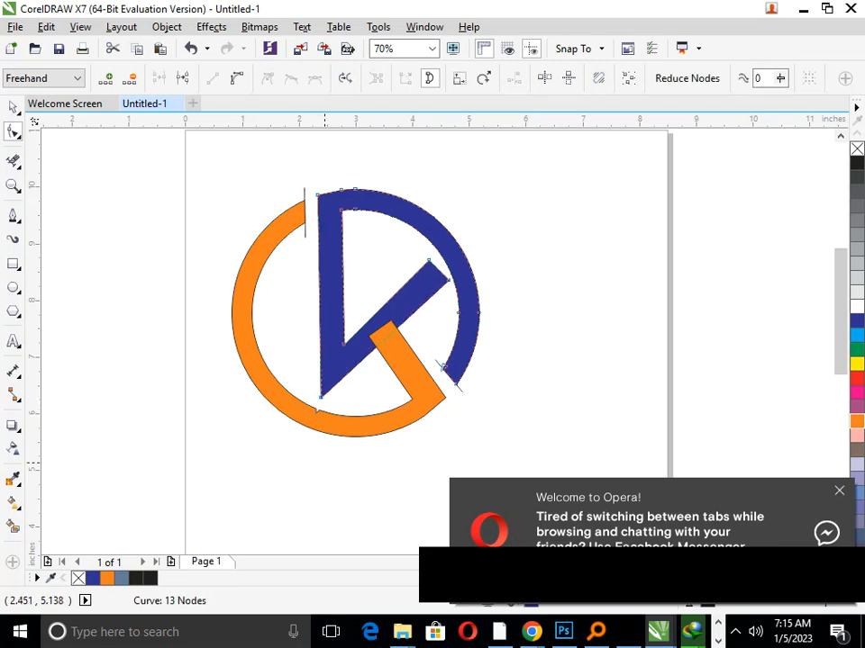
pyautogui.click(413, 451)
# Move the two upper end nodes of the orange leg back to the lower edge of the blue arm
pyautogui.click(387, 336)
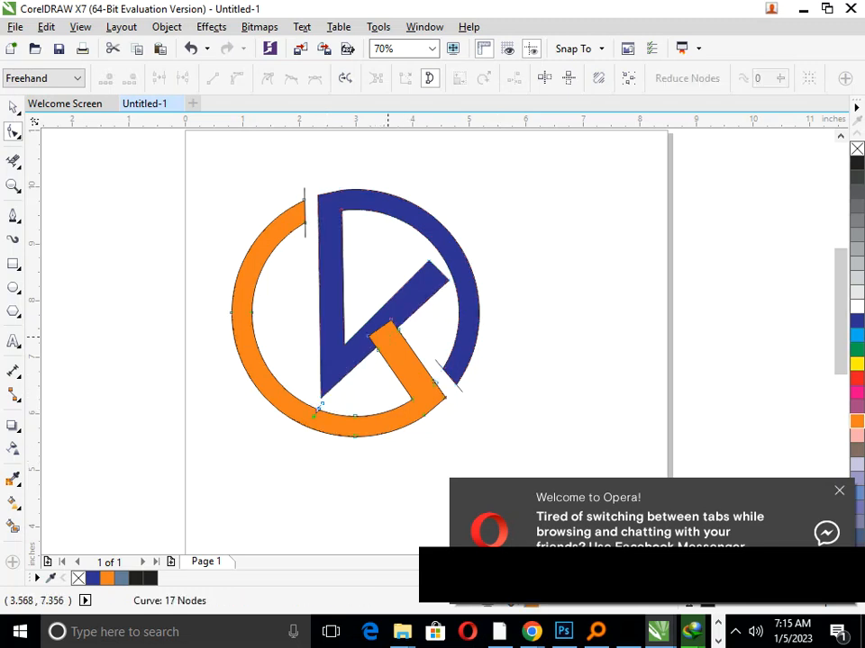
pyautogui.moveTo(370, 341)
pyautogui.mouseDown()
pyautogui.moveTo(378, 351)
pyautogui.moveTo(398, 332)
pyautogui.mouseUp()
pyautogui.press('F2')
pyautogui.moveTo(358, 304); pyautogui.dragTo(481, 397)
pyautogui.moveTo(336, 258); pyautogui.dragTo(327, 245)
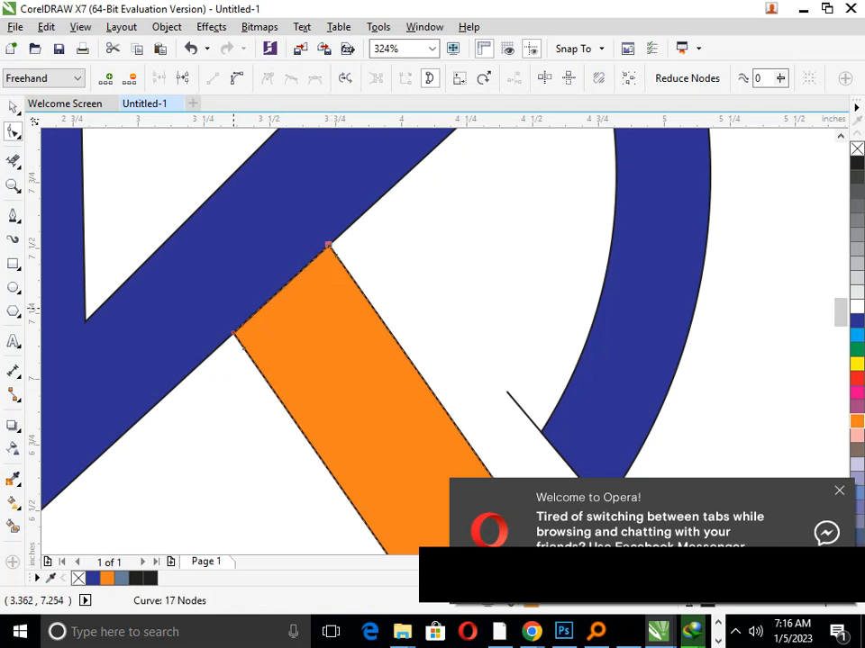
pyautogui.press('F3')
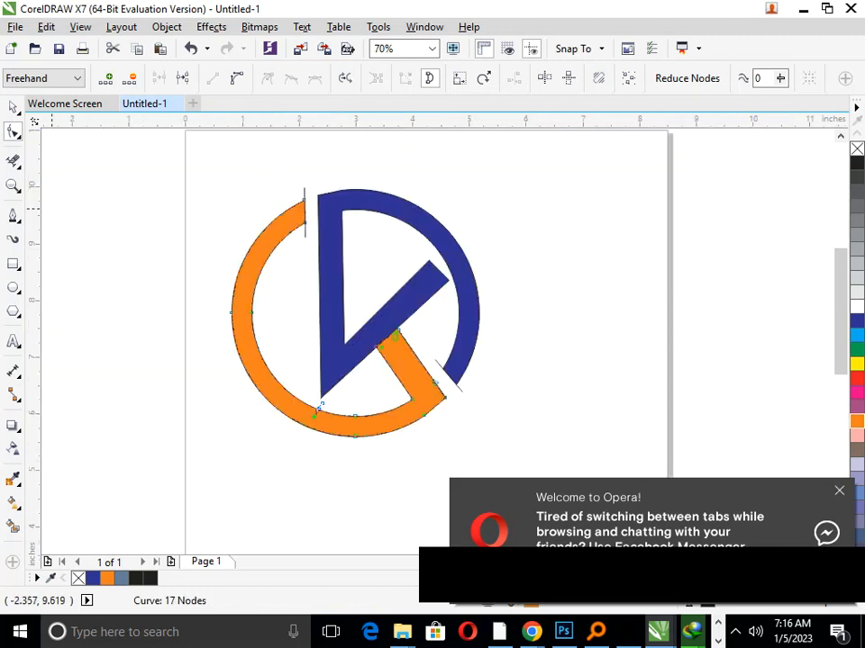
# Delete the slanted cutting line at the lower leg and the vertical one beside the K's stem
pyautogui.click(12, 107)
pyautogui.click(465, 388)
pyautogui.click(457, 389)
pyautogui.press('Delete')
pyautogui.click(304, 194)
pyautogui.press('Delete')
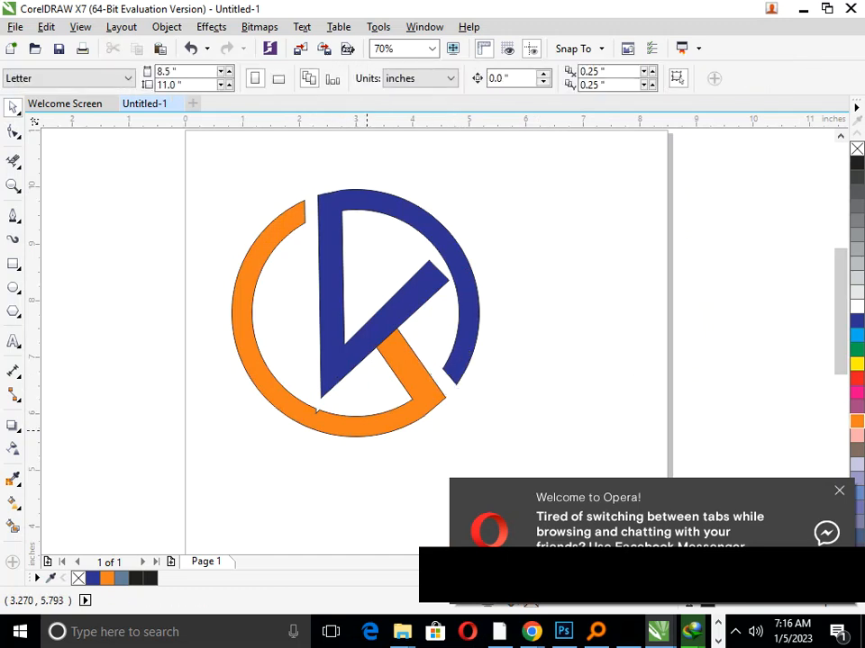
# Remove the small notch in the orange ring's inner edge below the K's tip by moving its node onto the curve
pyautogui.scroll(4, 336, 411)
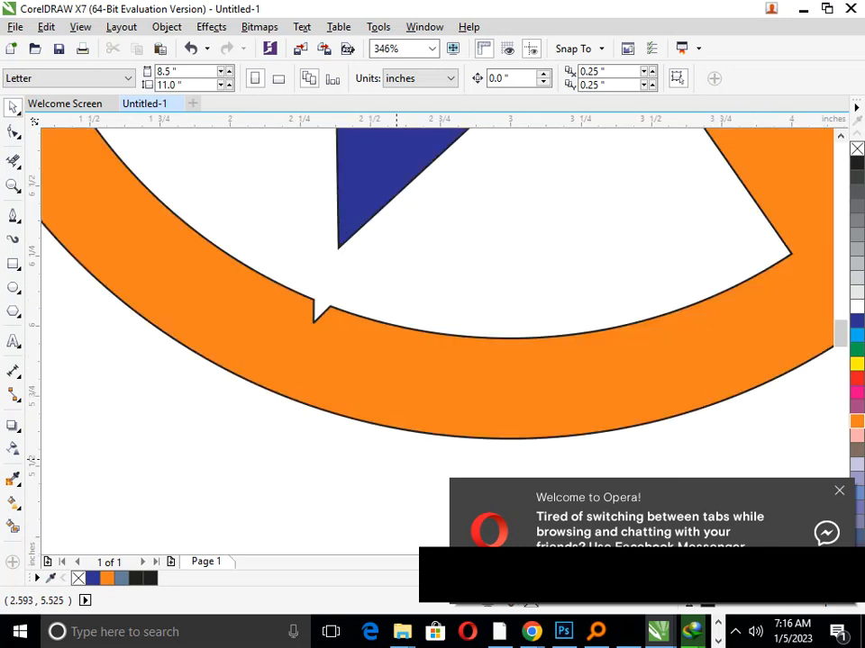
pyautogui.scroll(3, 306, 306)
pyautogui.press('F10')
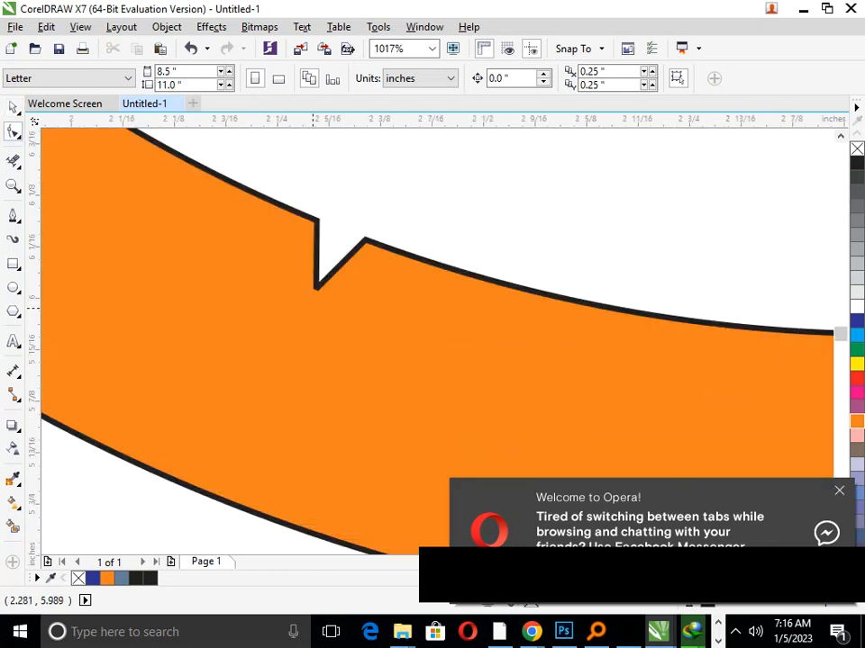
pyautogui.click(315, 286)
pyautogui.moveTo(315, 286); pyautogui.dragTo(345, 236)
pyautogui.click(364, 238)
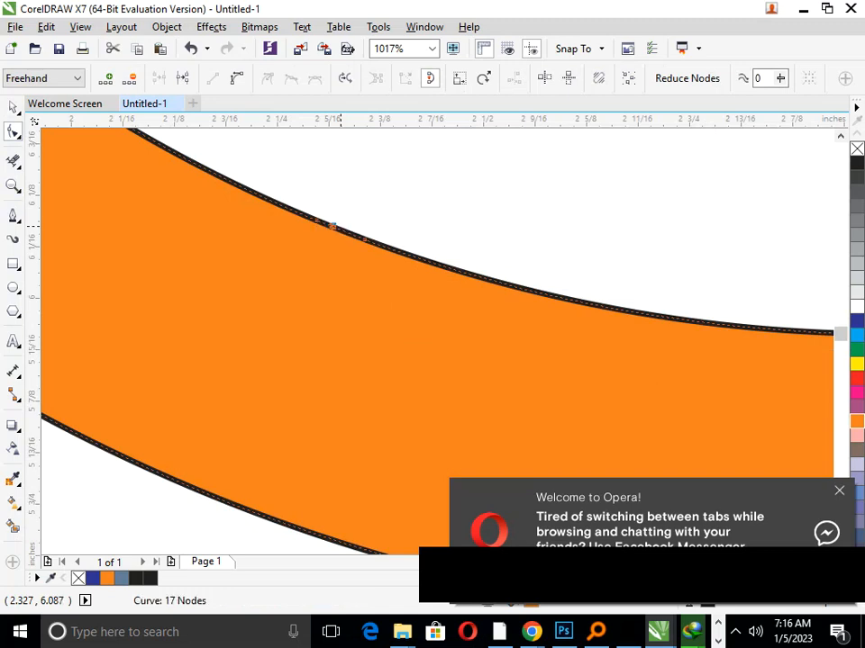
pyautogui.scroll(-6, 333, 225)
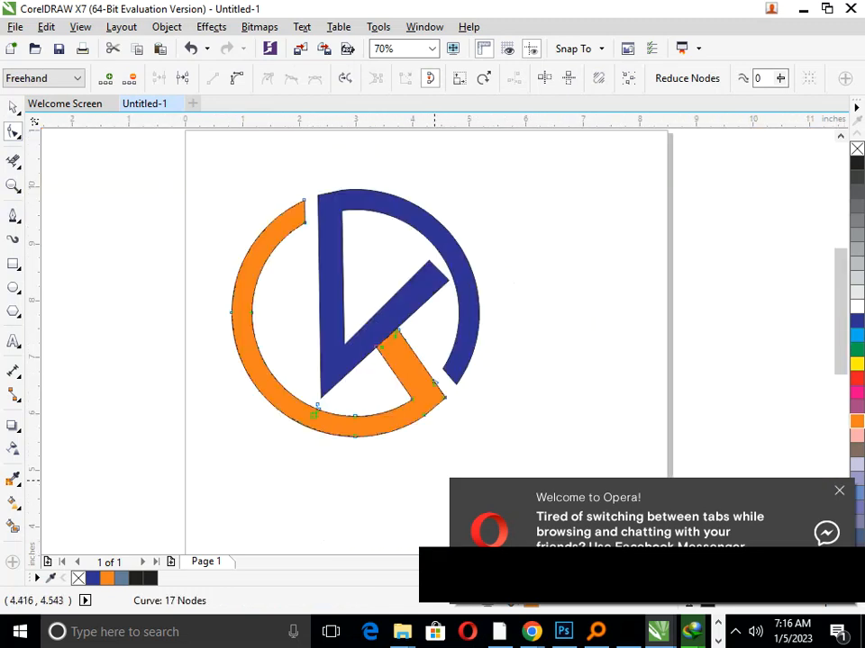
# Try reshaping the orange ring around the corner where it meets the lower leg, and undo the edits
pyautogui.moveTo(412, 399); pyautogui.dragTo(421, 395)
pyautogui.hotkey('ctrl', 'z')
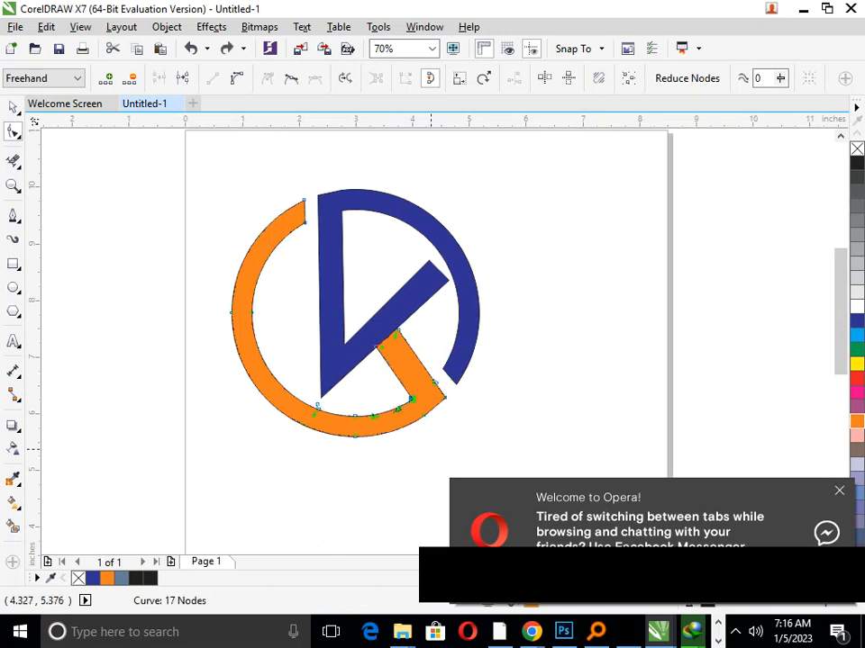
pyautogui.click(434, 451)
pyautogui.click(435, 407)
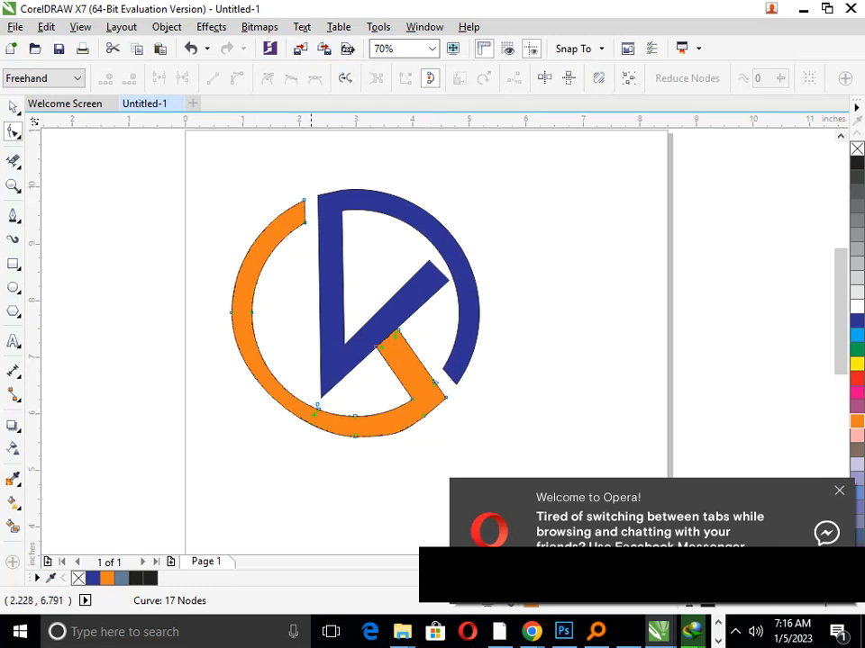
pyautogui.hotkey('ctrl', 'z')
pyautogui.hotkey('ctrl', 'z')
pyautogui.hotkey('ctrl', 'z')
pyautogui.hotkey('ctrl', 'z')
pyautogui.hotkey('ctrl', 'z')
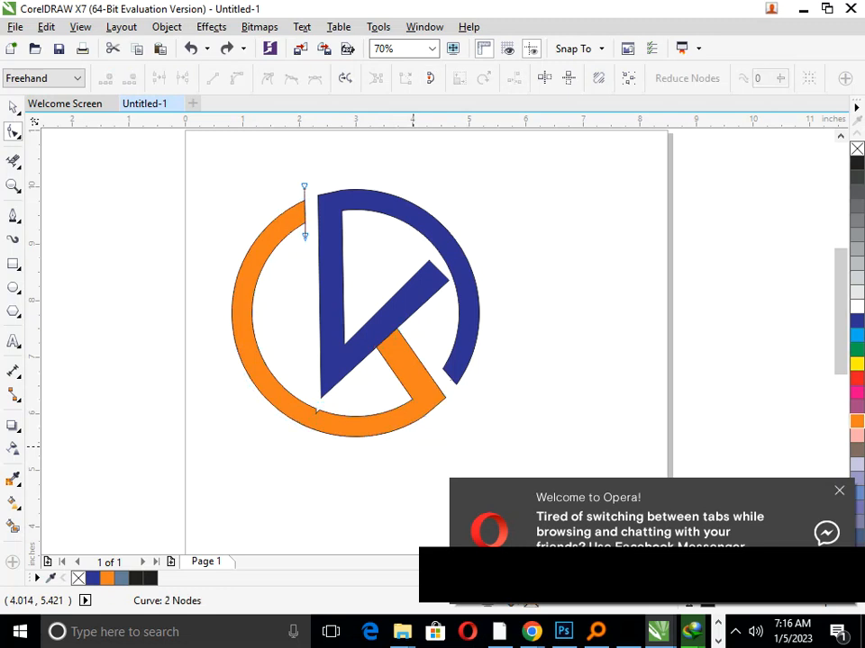
pyautogui.hotkey('ctrl', 'z')
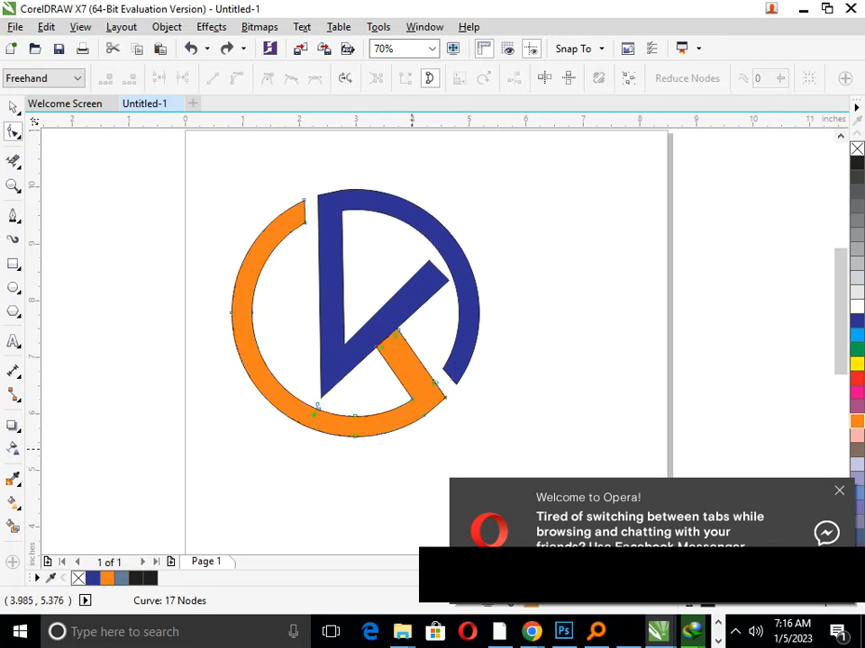
# Group all the logo shapes and centre the group on the page
pyautogui.click(13, 107)
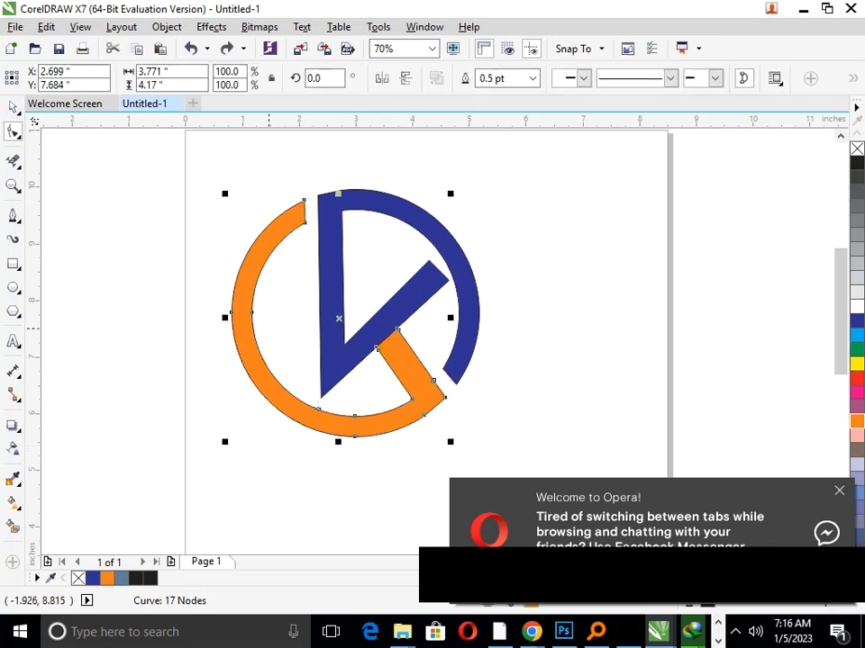
pyautogui.click(376, 452)
pyautogui.scroll(-2, 390, 339)
pyautogui.moveTo(289, 162); pyautogui.dragTo(490, 353)
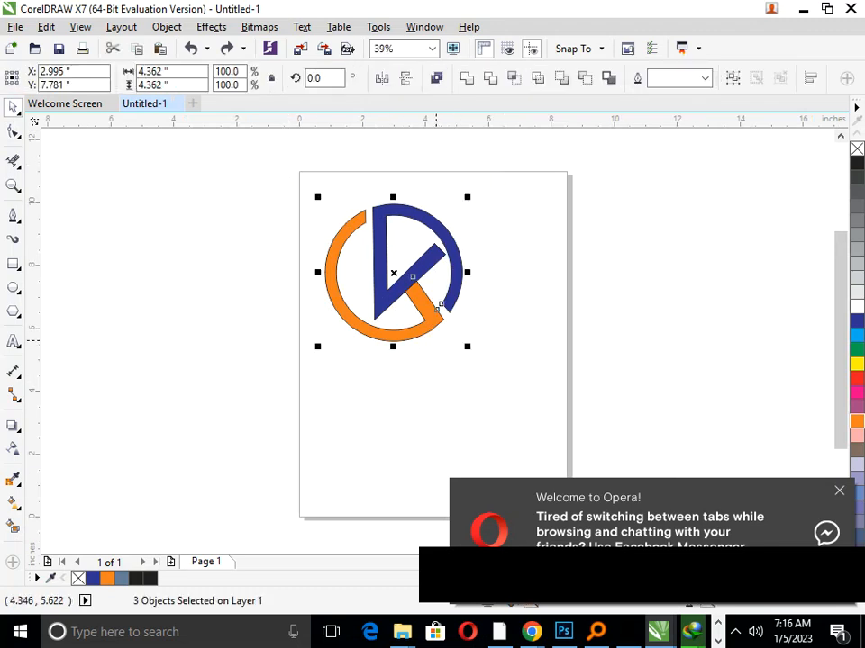
pyautogui.hotkey('ctrl', 'g')
pyautogui.press('p')
pyautogui.press('Escape')
# Enlarge the grouped logo proportionally and move it slightly up on the page
pyautogui.moveTo(309, 233); pyautogui.dragTo(517, 446)
pyautogui.moveTo(358, 419); pyautogui.dragTo(342, 441)
pyautogui.moveTo(444, 427); pyautogui.dragTo(441, 409)
pyautogui.click(466, 473)
pyautogui.moveTo(283, 150)
pyautogui.mouseDown()
pyautogui.moveTo(455, 310)
pyautogui.moveTo(600, 545)
pyautogui.mouseUp()
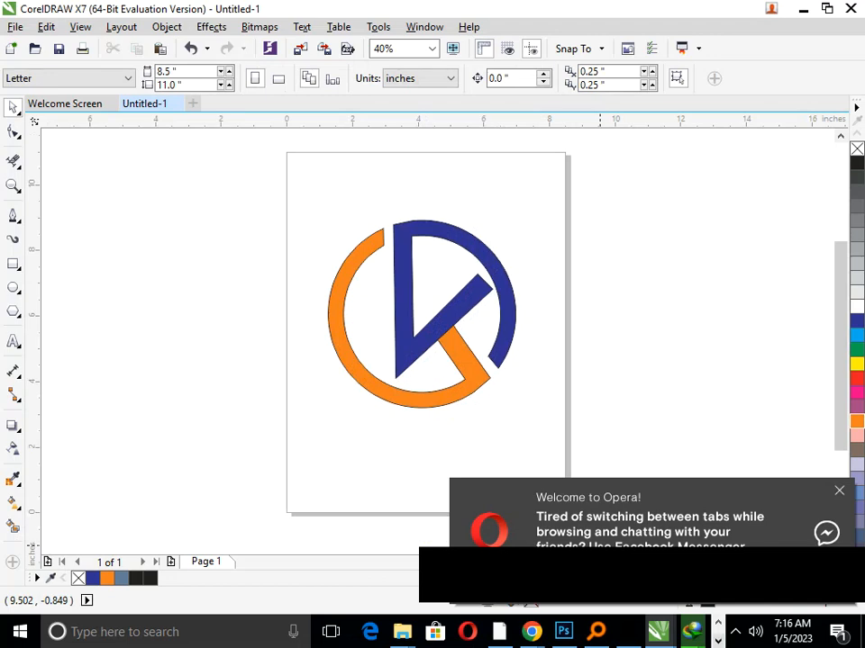